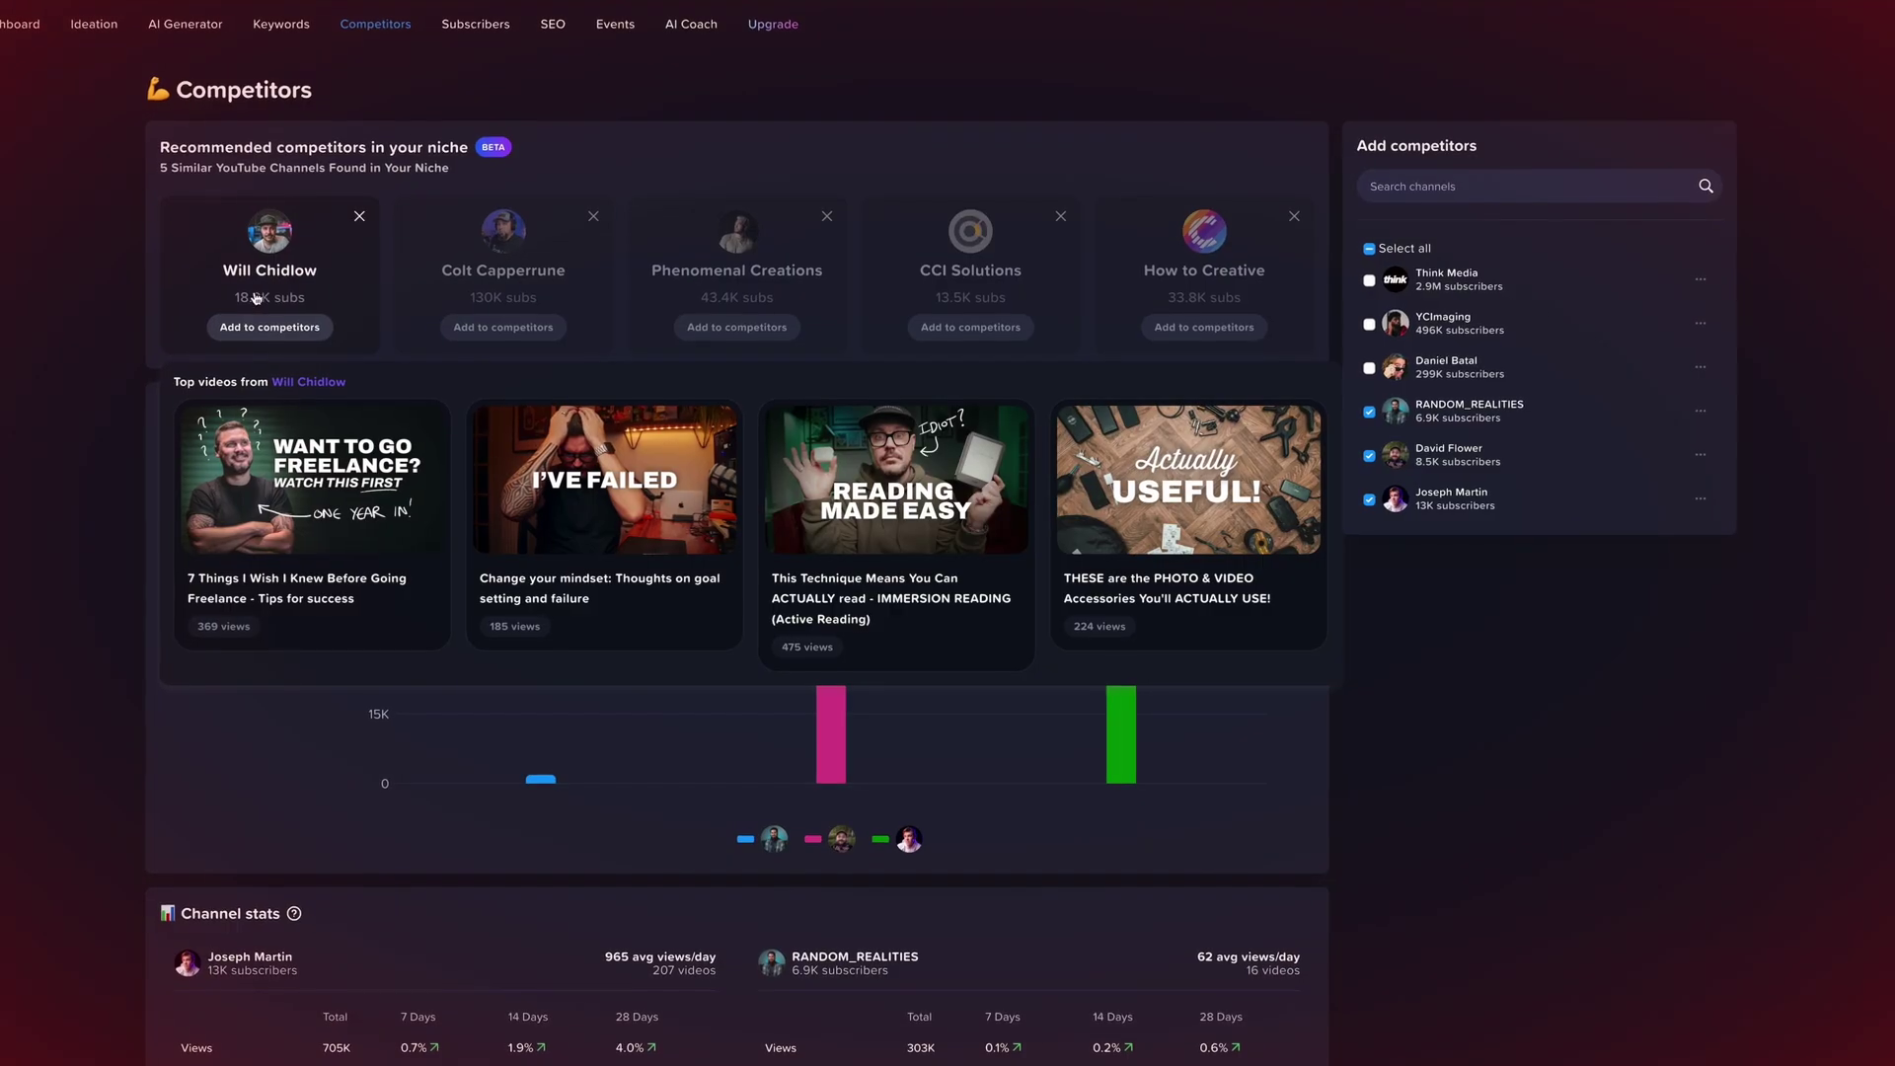
# Step: Open a tracked competitor's card on the Competitors page to load its top videos
pyautogui.click(464, 289)
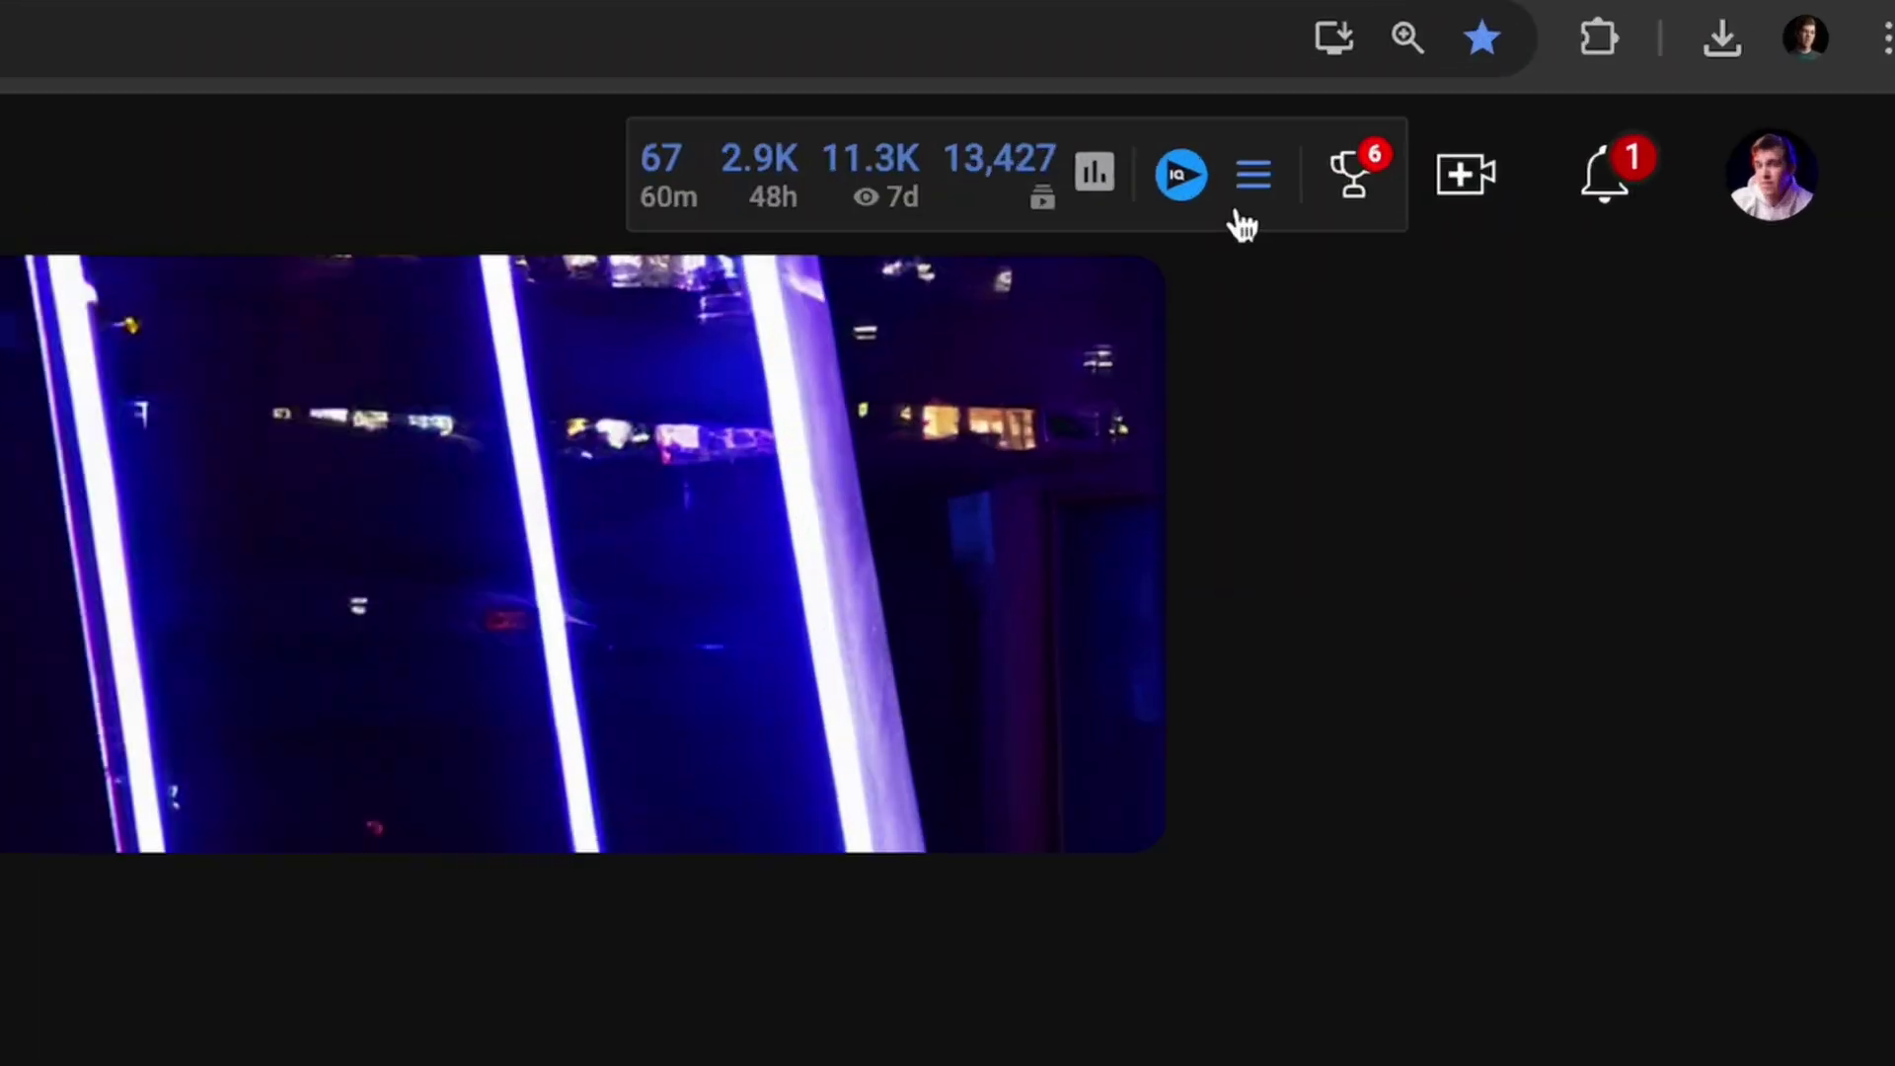
# Step: Launch vidIQ's Channel Audit for this channel from the vidIQ tools menu
pyautogui.click(1199, 209)
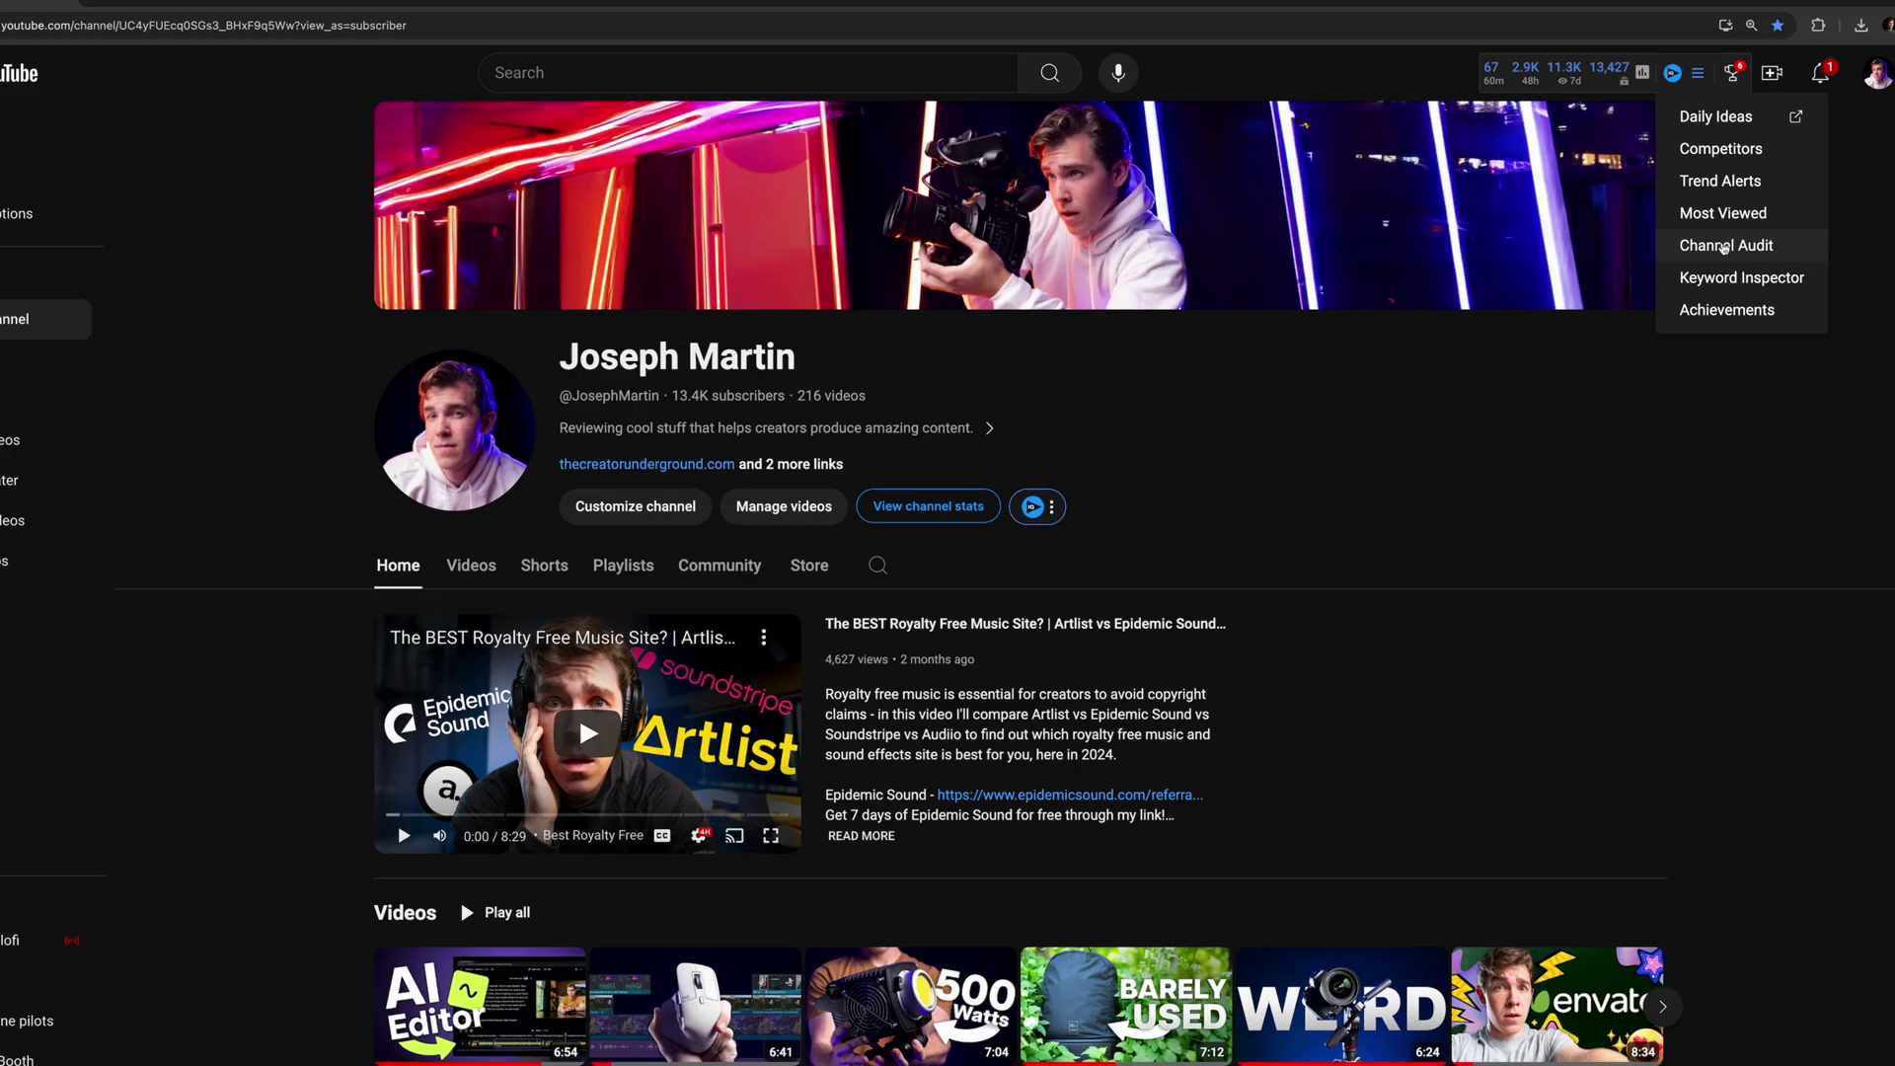
pyautogui.click(1298, 718)
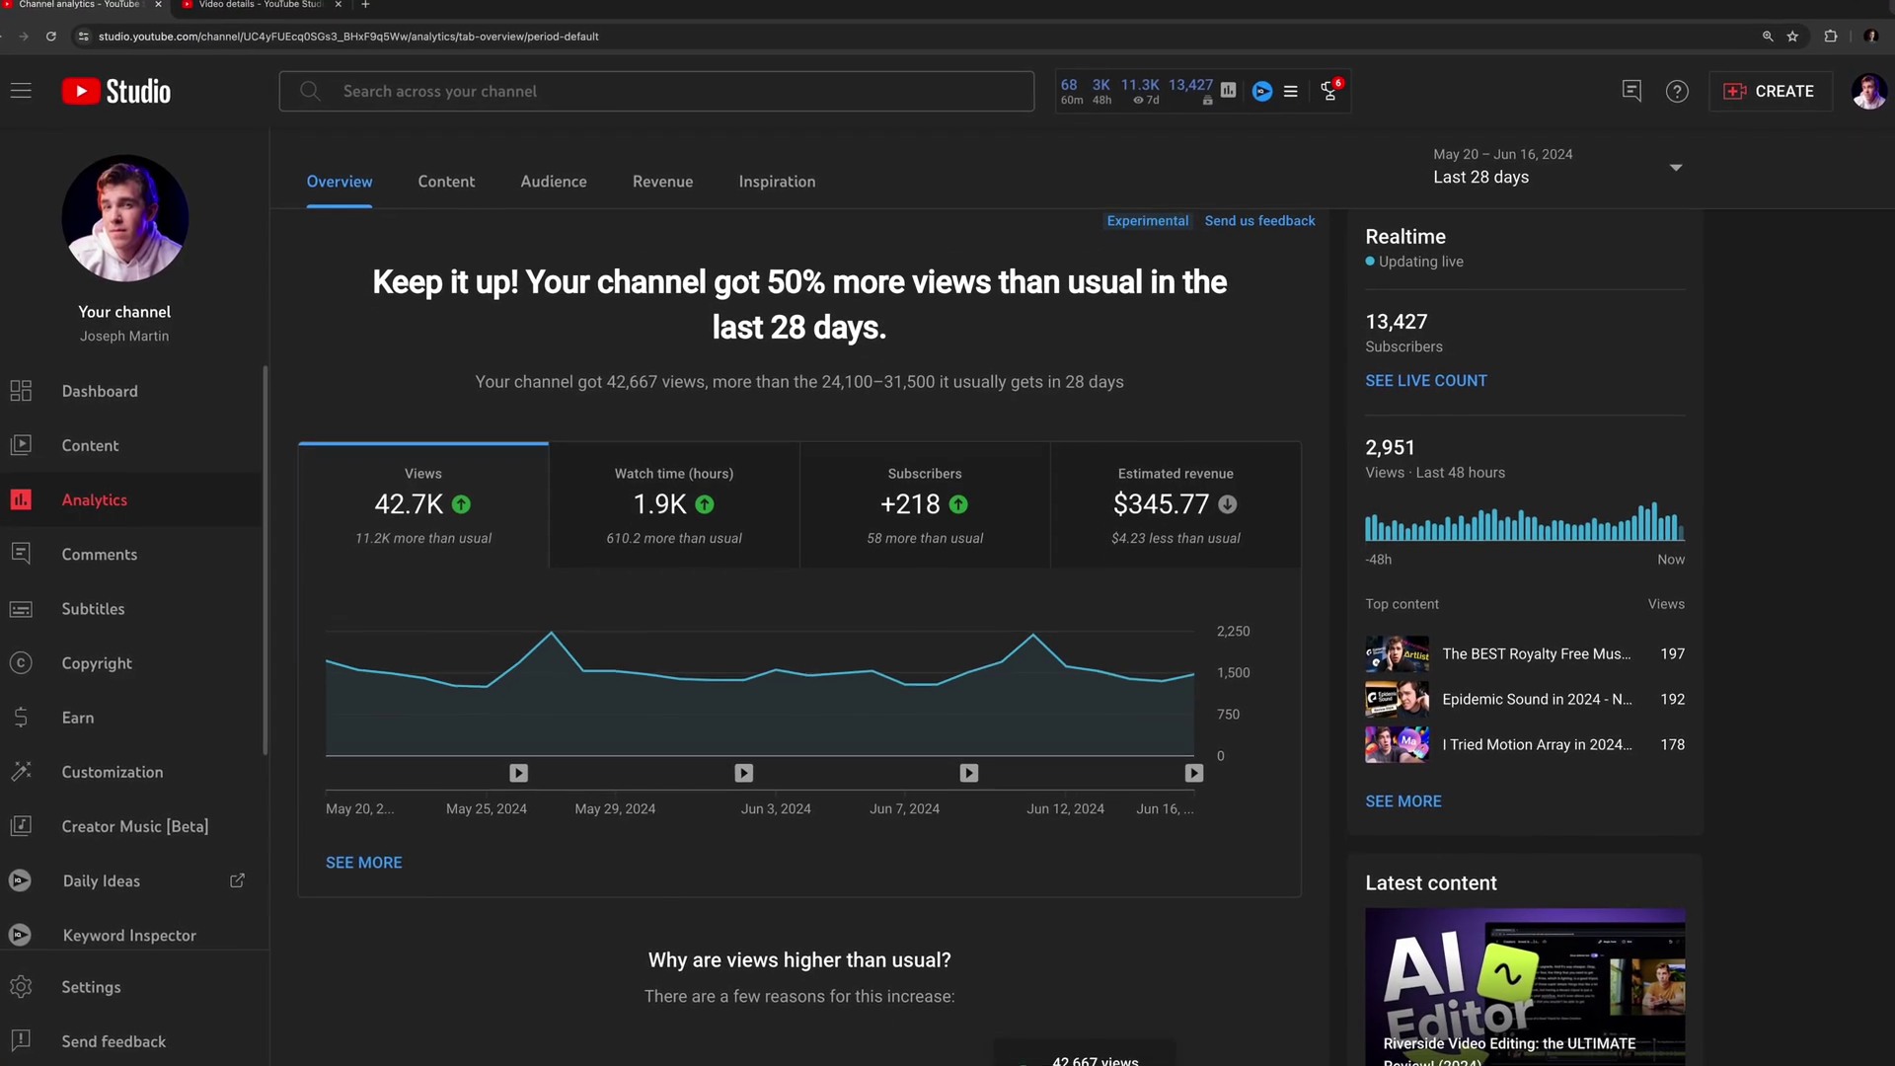
# Step: Scroll down the channel Analytics overview showing 42.7K views over 28 days
pyautogui.scroll(-2, 799, 593)
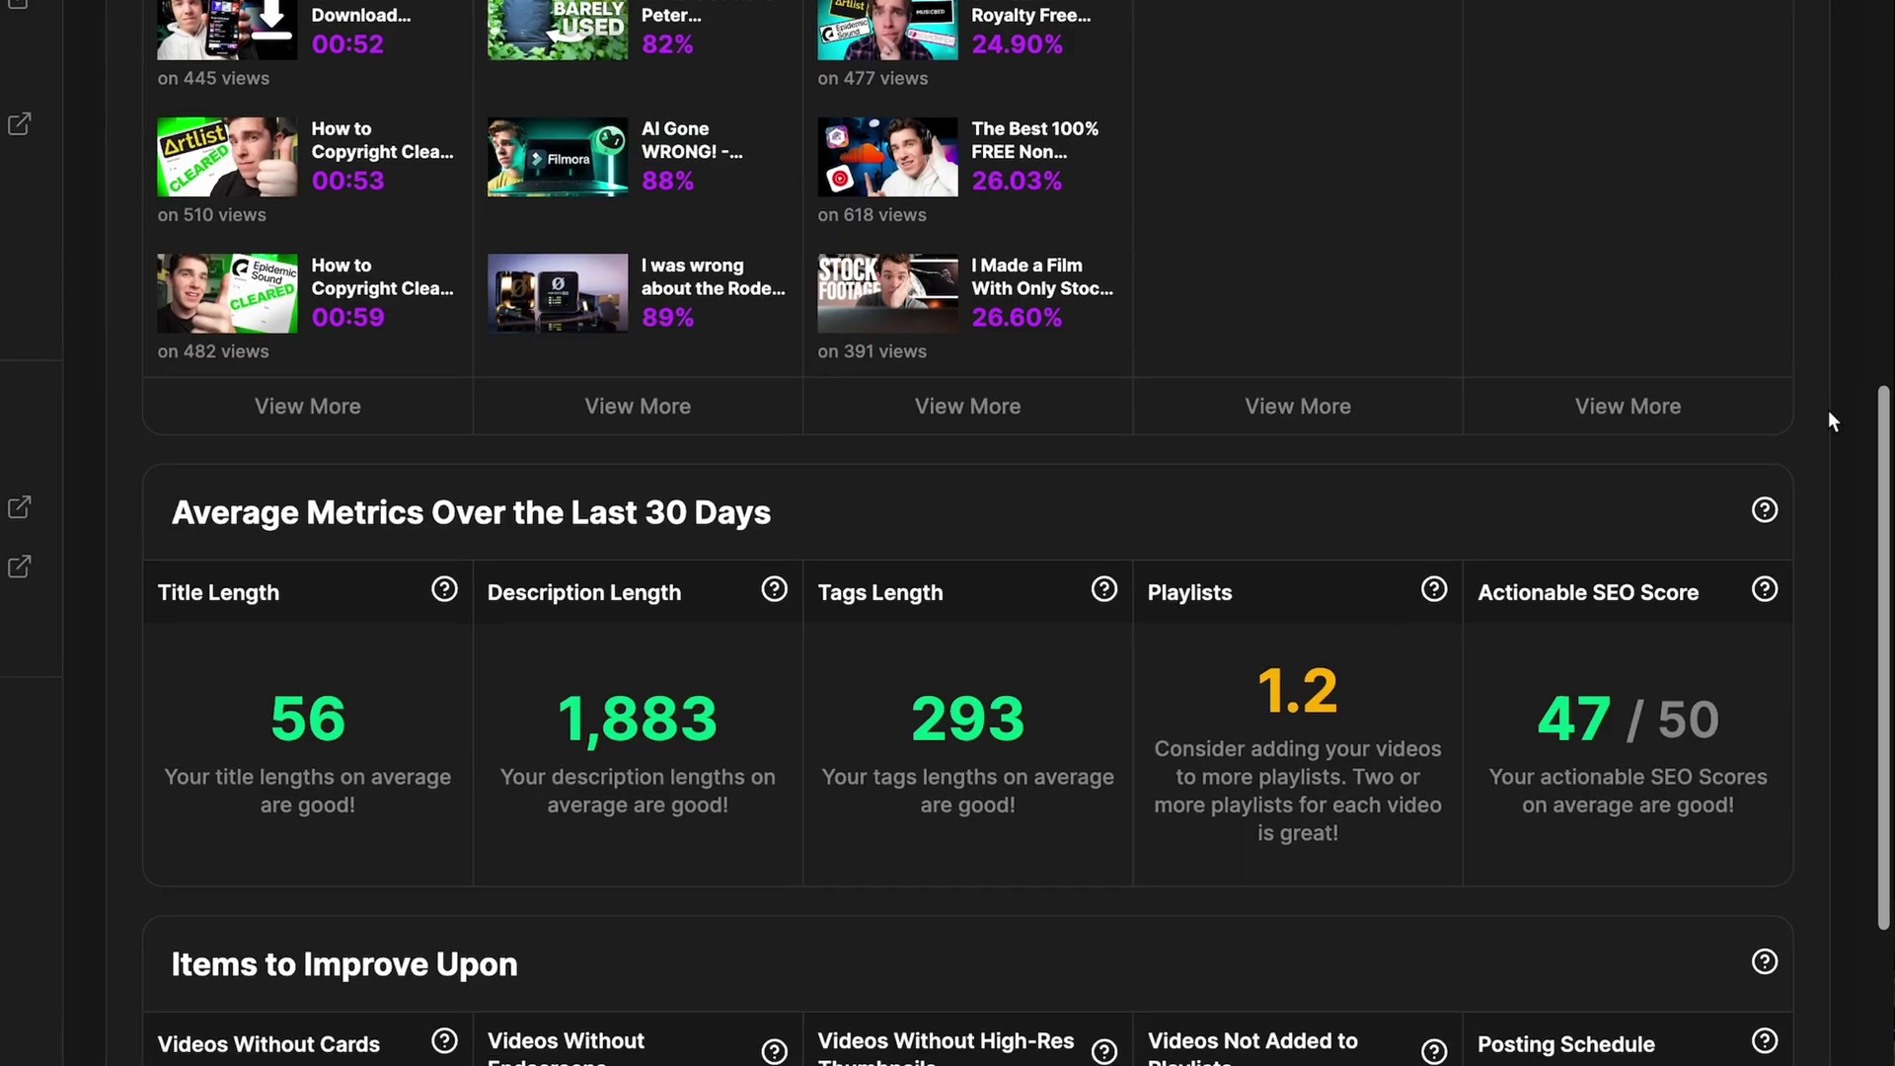
# Step: Scroll to Items to Improve Upon and open the Videos Not Added to Playlists card
pyautogui.scroll(-2, 1828, 411)
pyautogui.scroll(-3, 1827, 481)
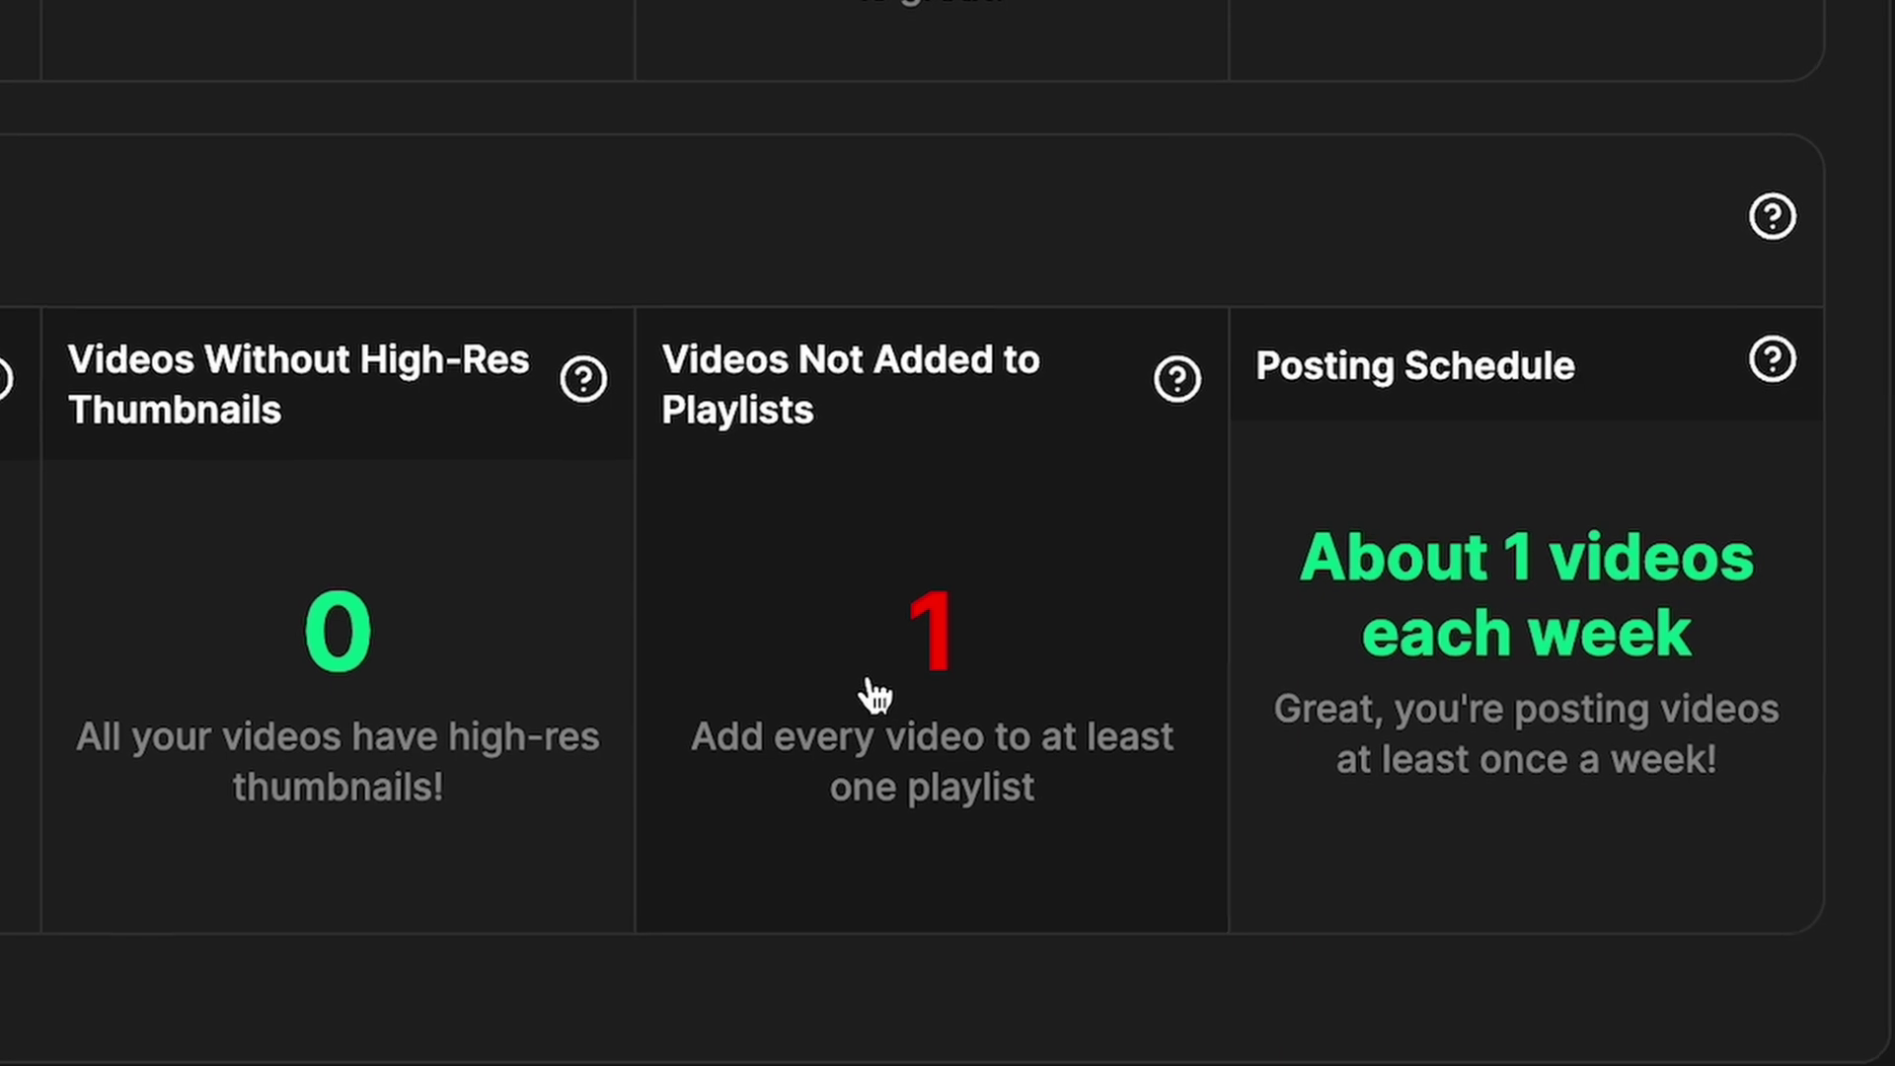
pyautogui.click(868, 690)
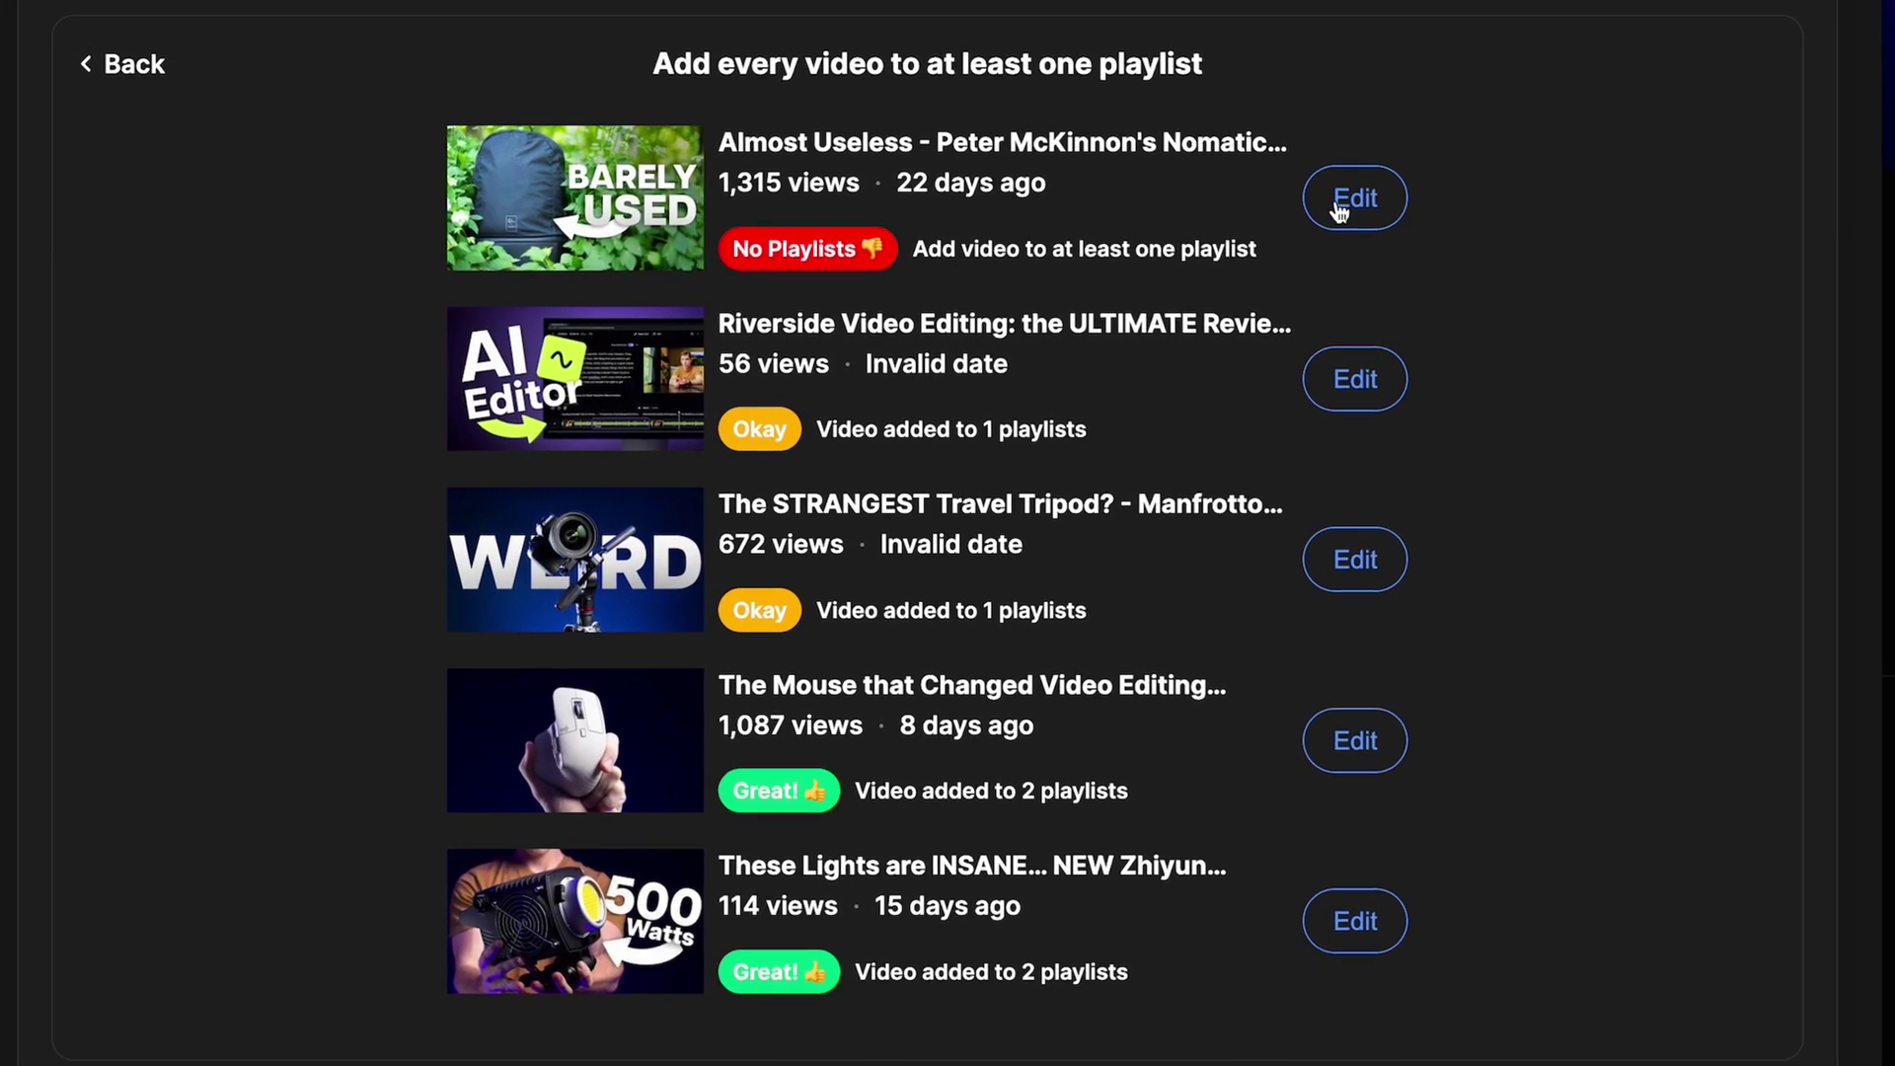
# Step: Add the first video without a playlist to the Product Reviews playlist
pyautogui.click(1339, 199)
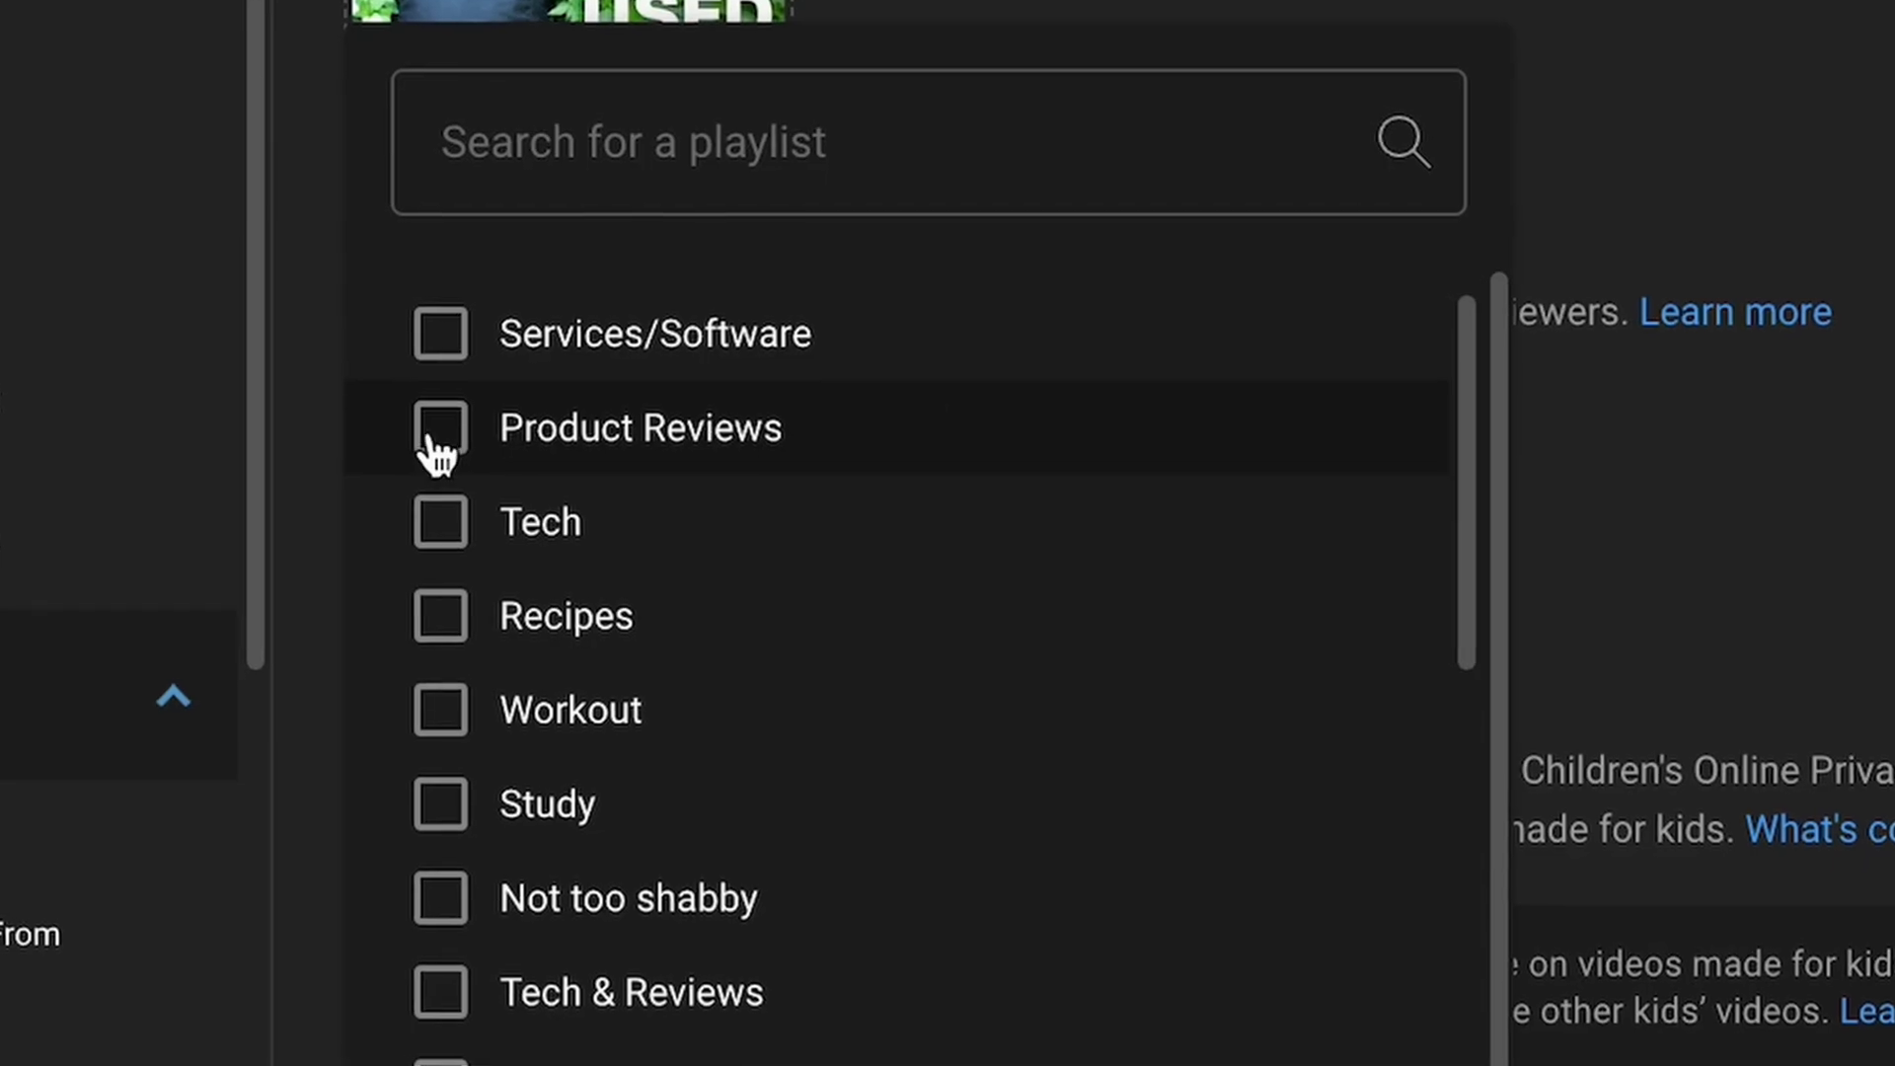
pyautogui.click(433, 435)
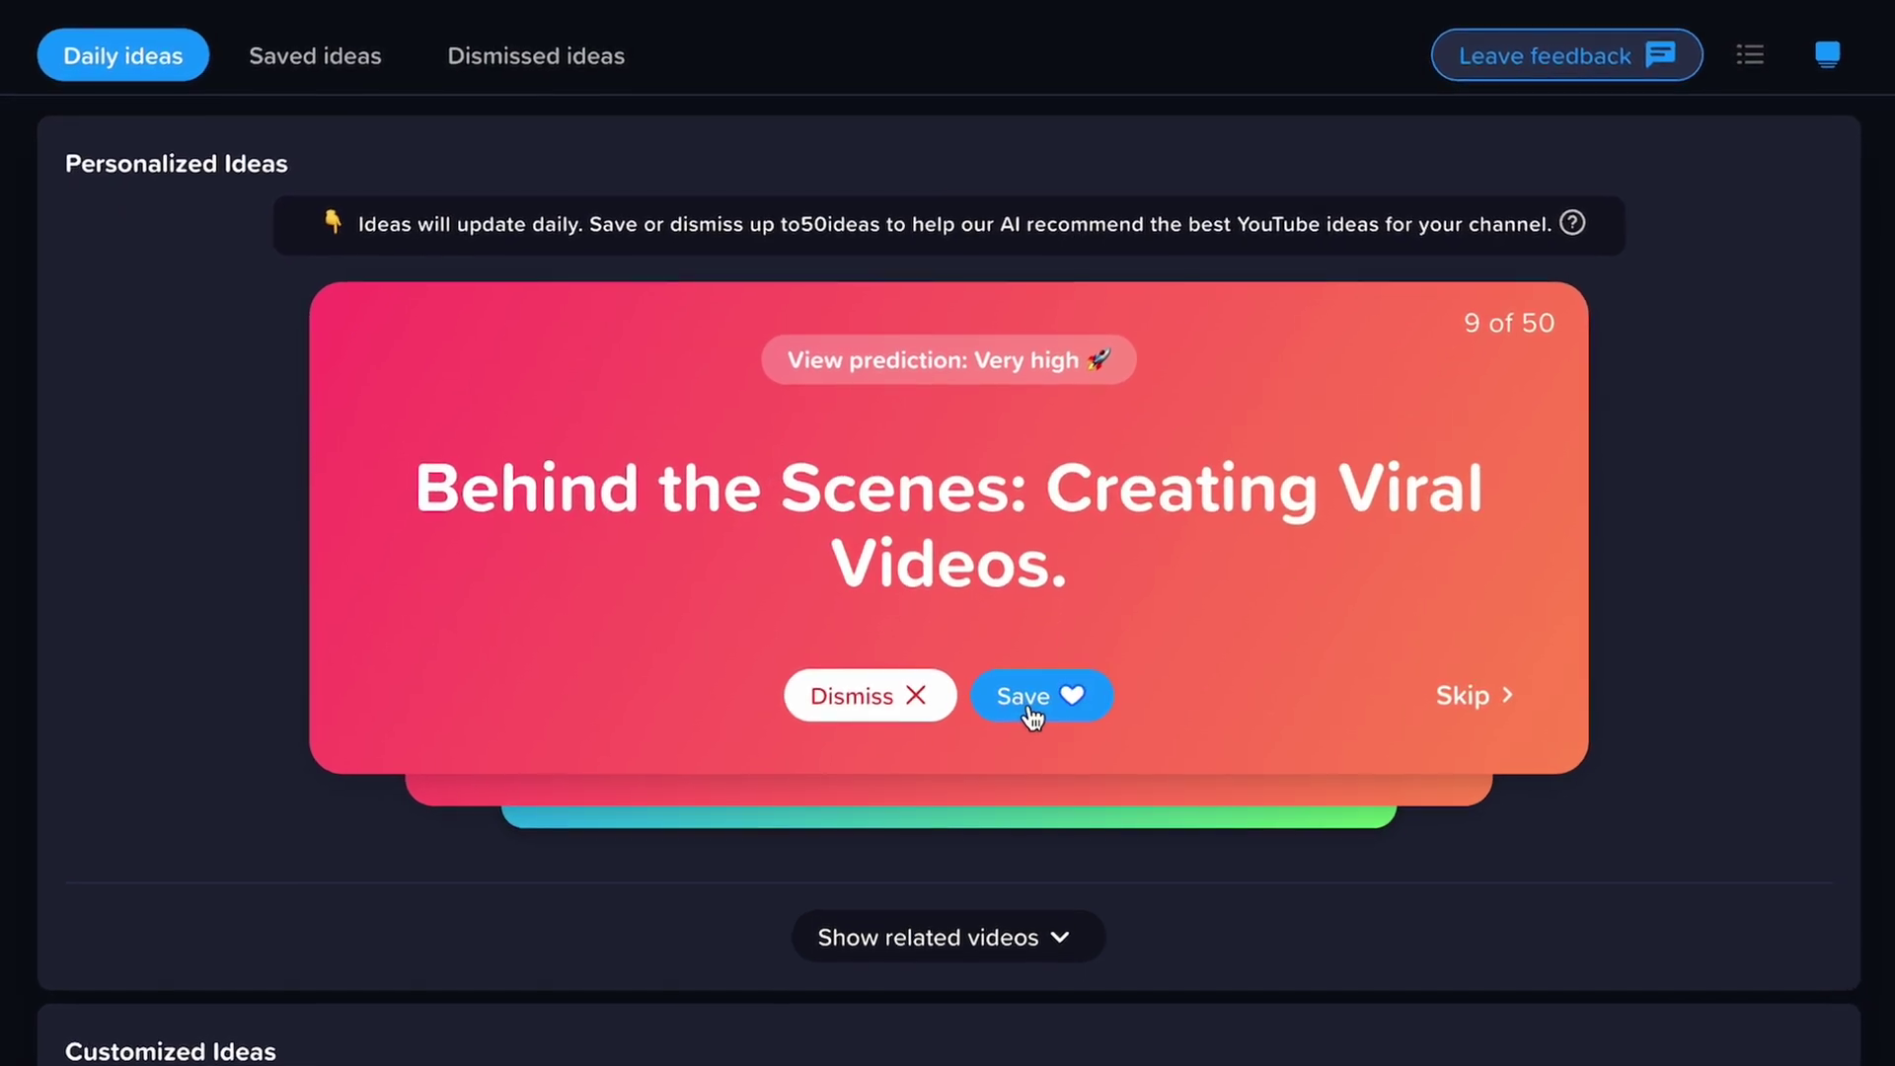
# Step: Save the Behind the Scenes and DJI gimbal showdown daily video ideas
pyautogui.click(948, 701)
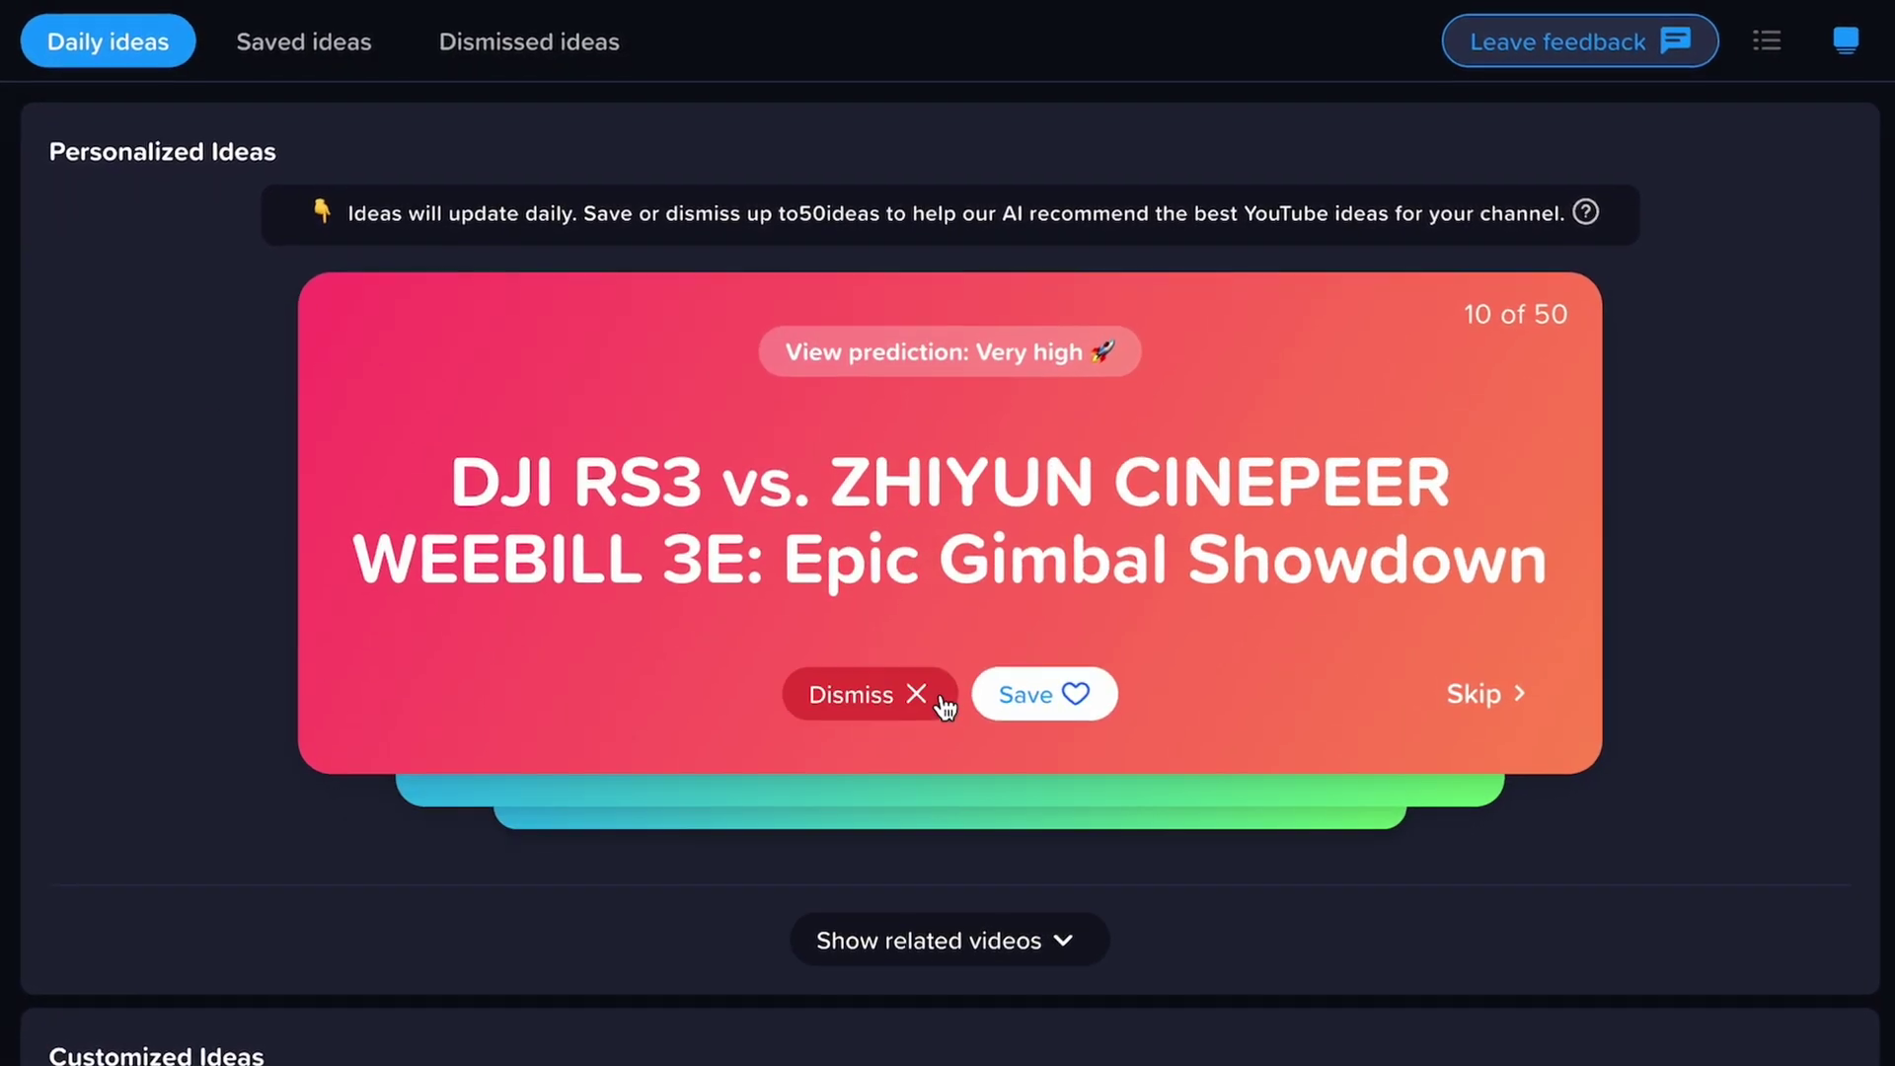
pyautogui.click(1064, 708)
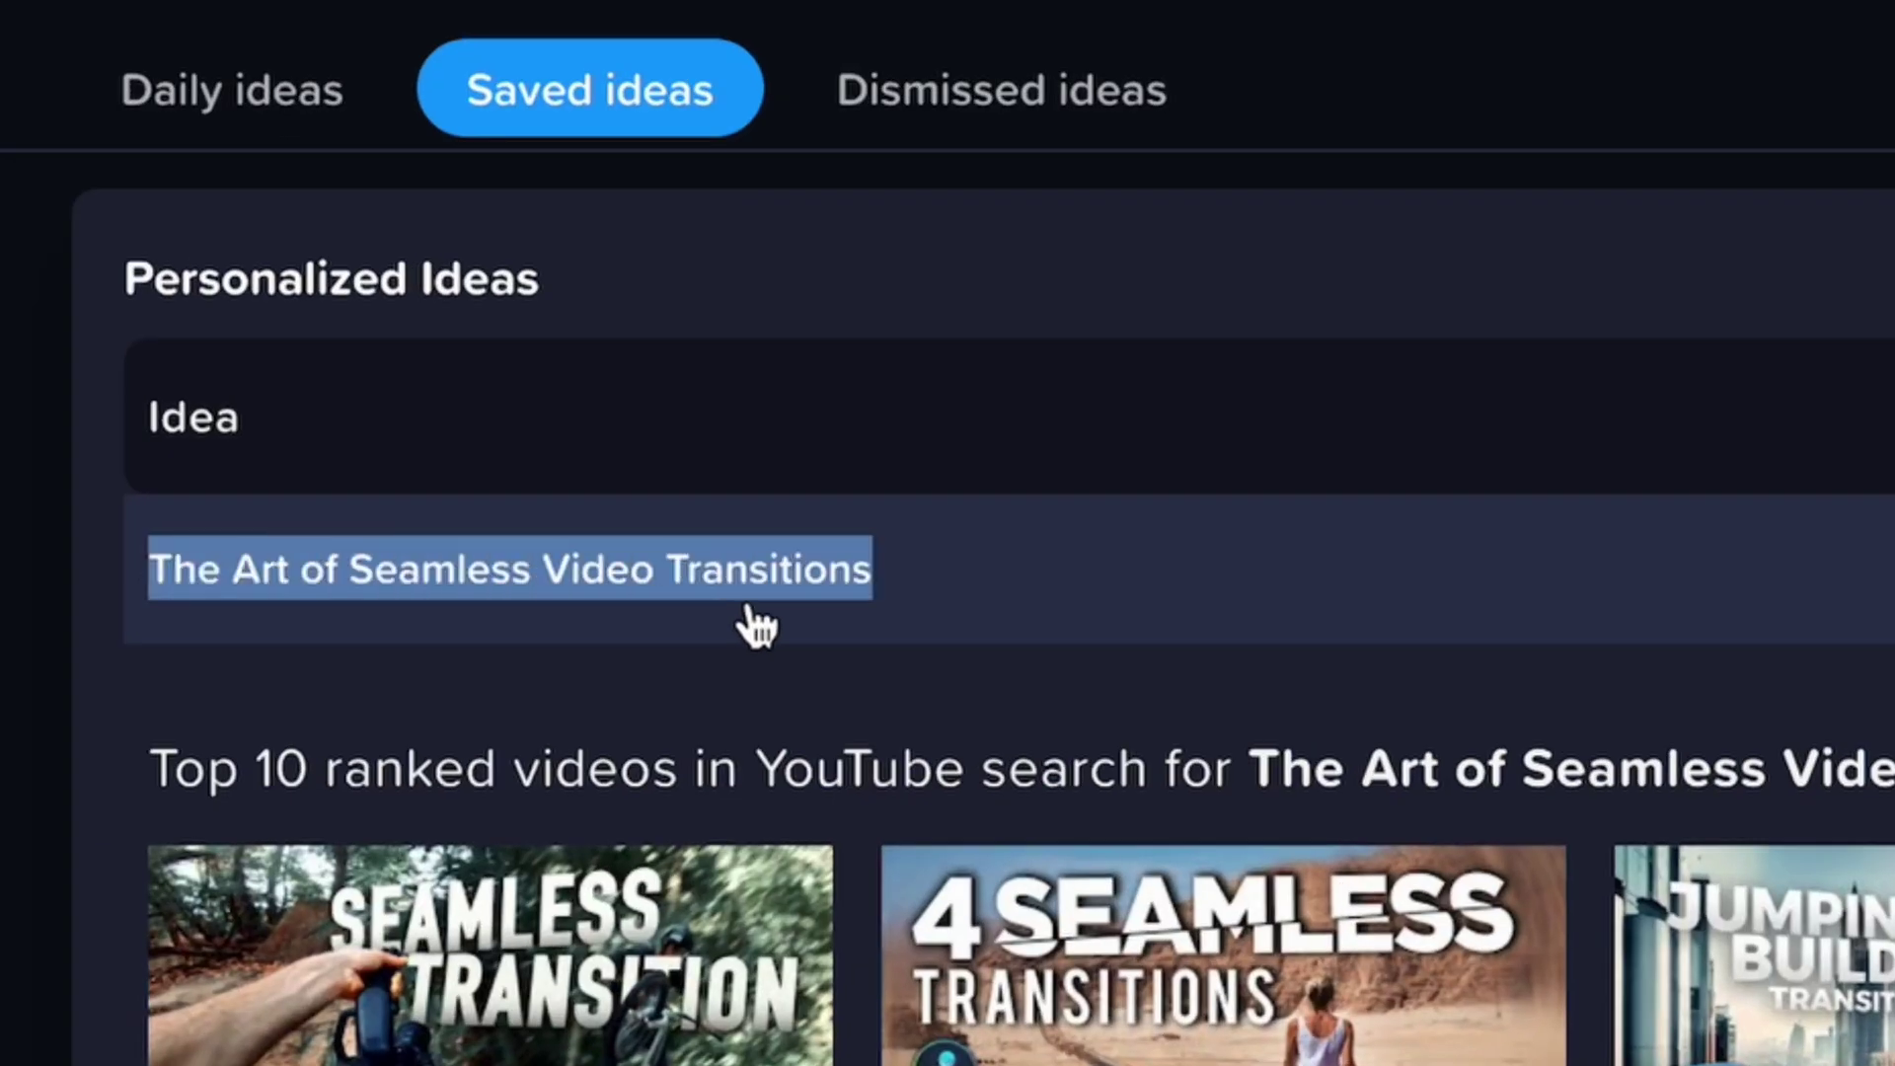
# Step: Paste the title 'The Art of Seamless Video Transitions' into Generate Video Ideas
pyautogui.click(766, 618)
pyautogui.click(895, 712)
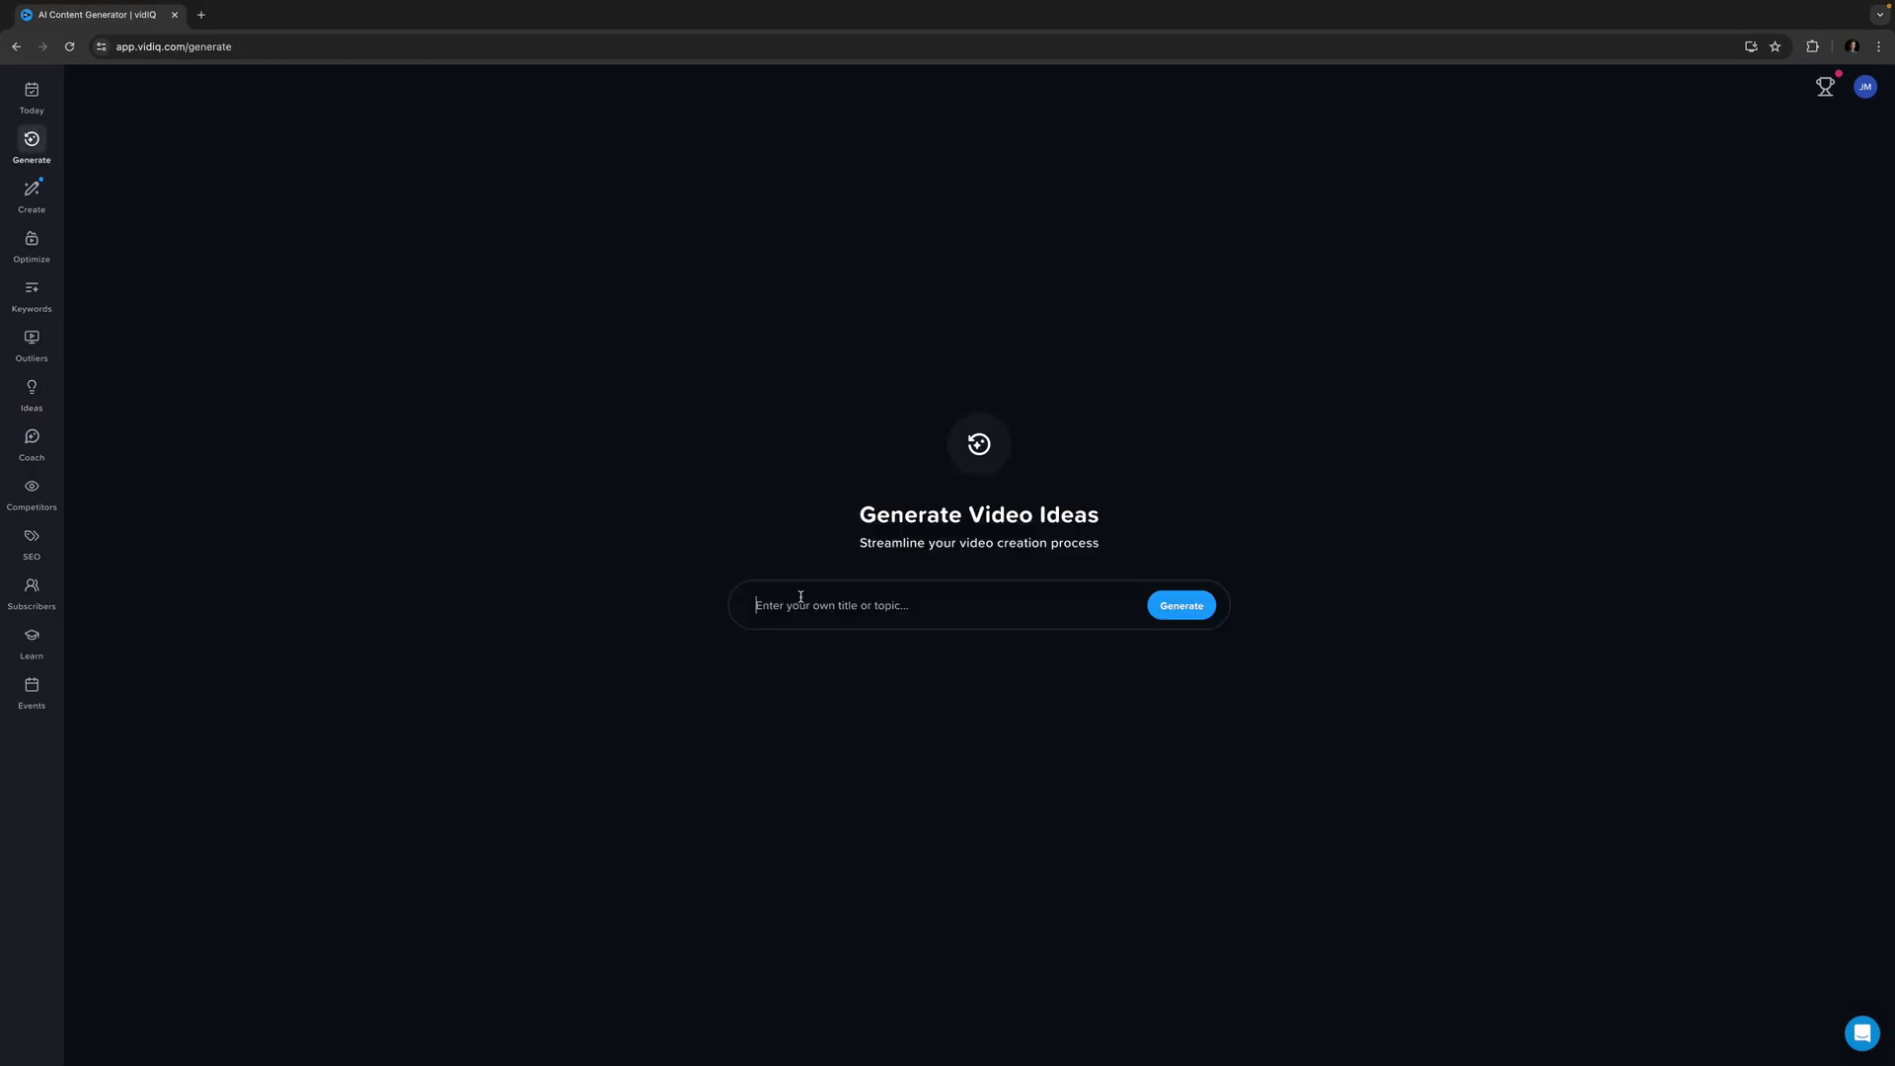
pyautogui.press('super+v')
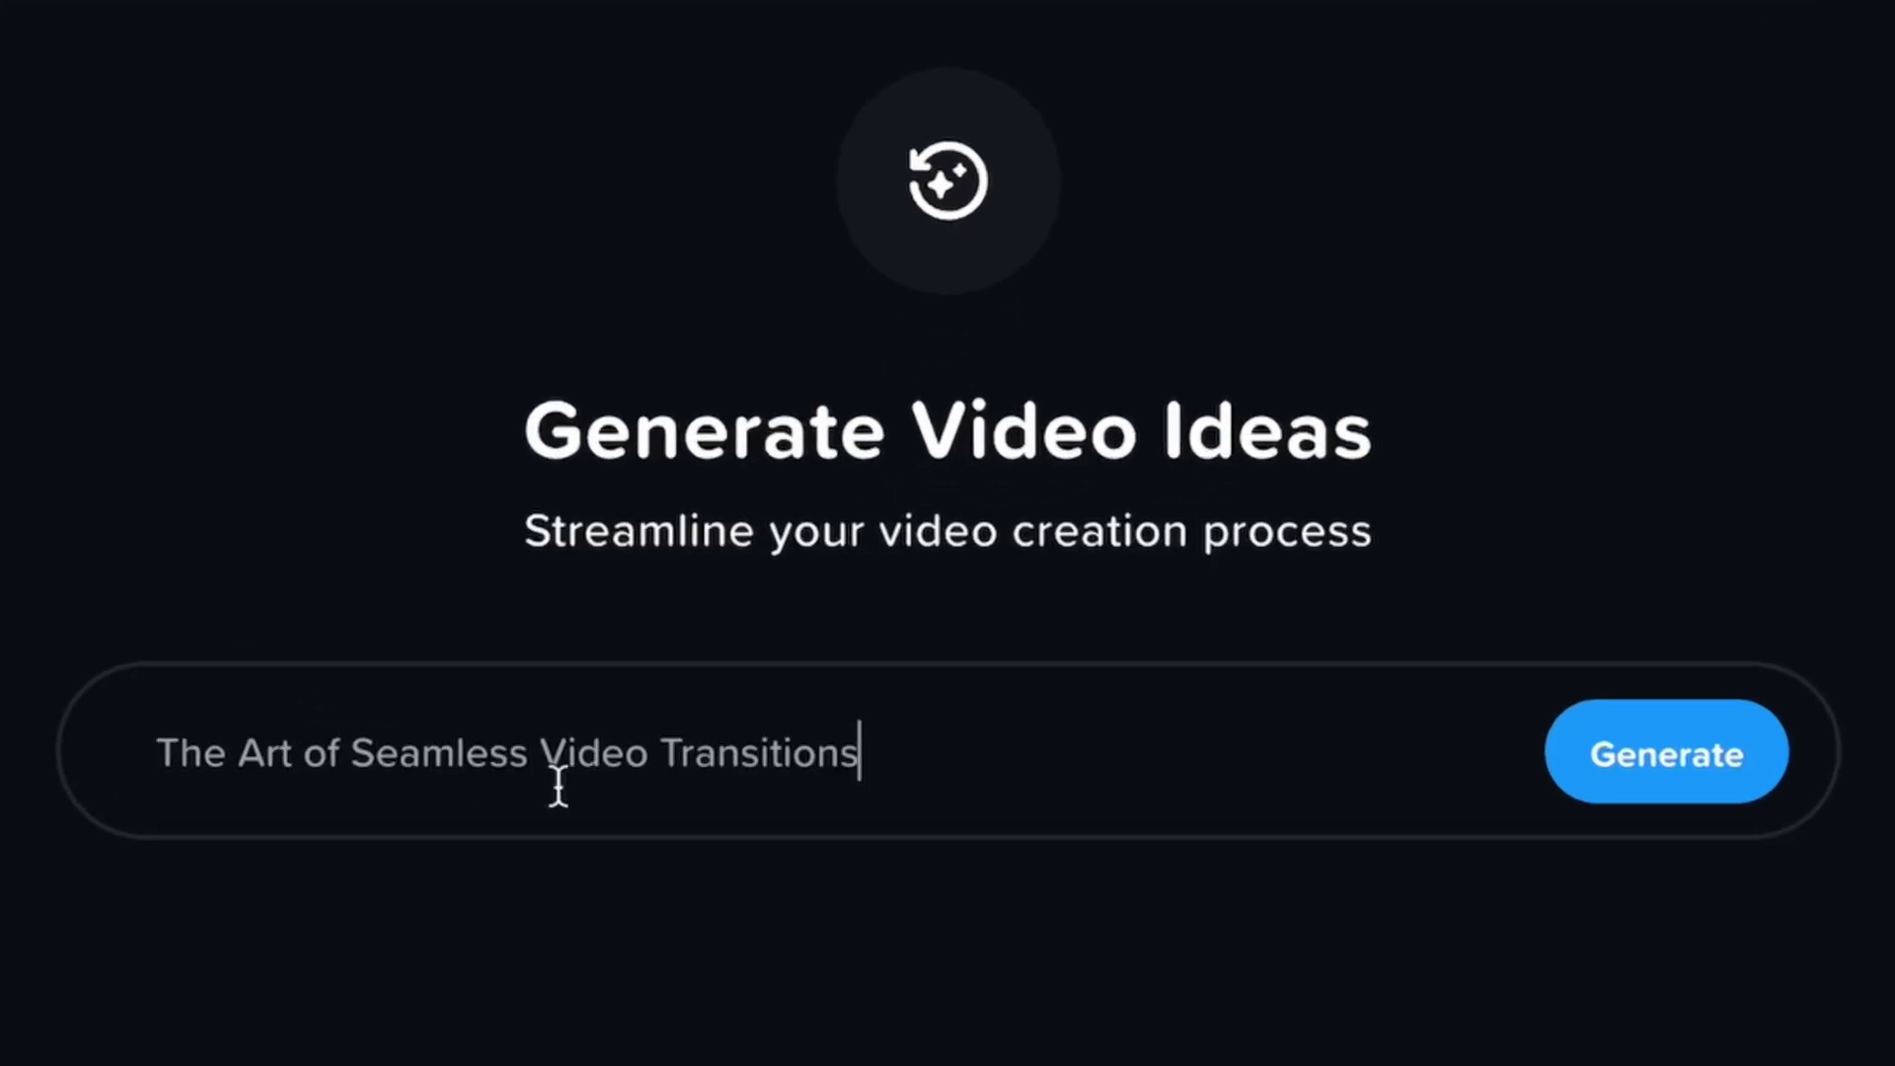
# Step: Generate the title, tags, thumbnails and hook, then play the generated voiceover
pyautogui.click(1715, 790)
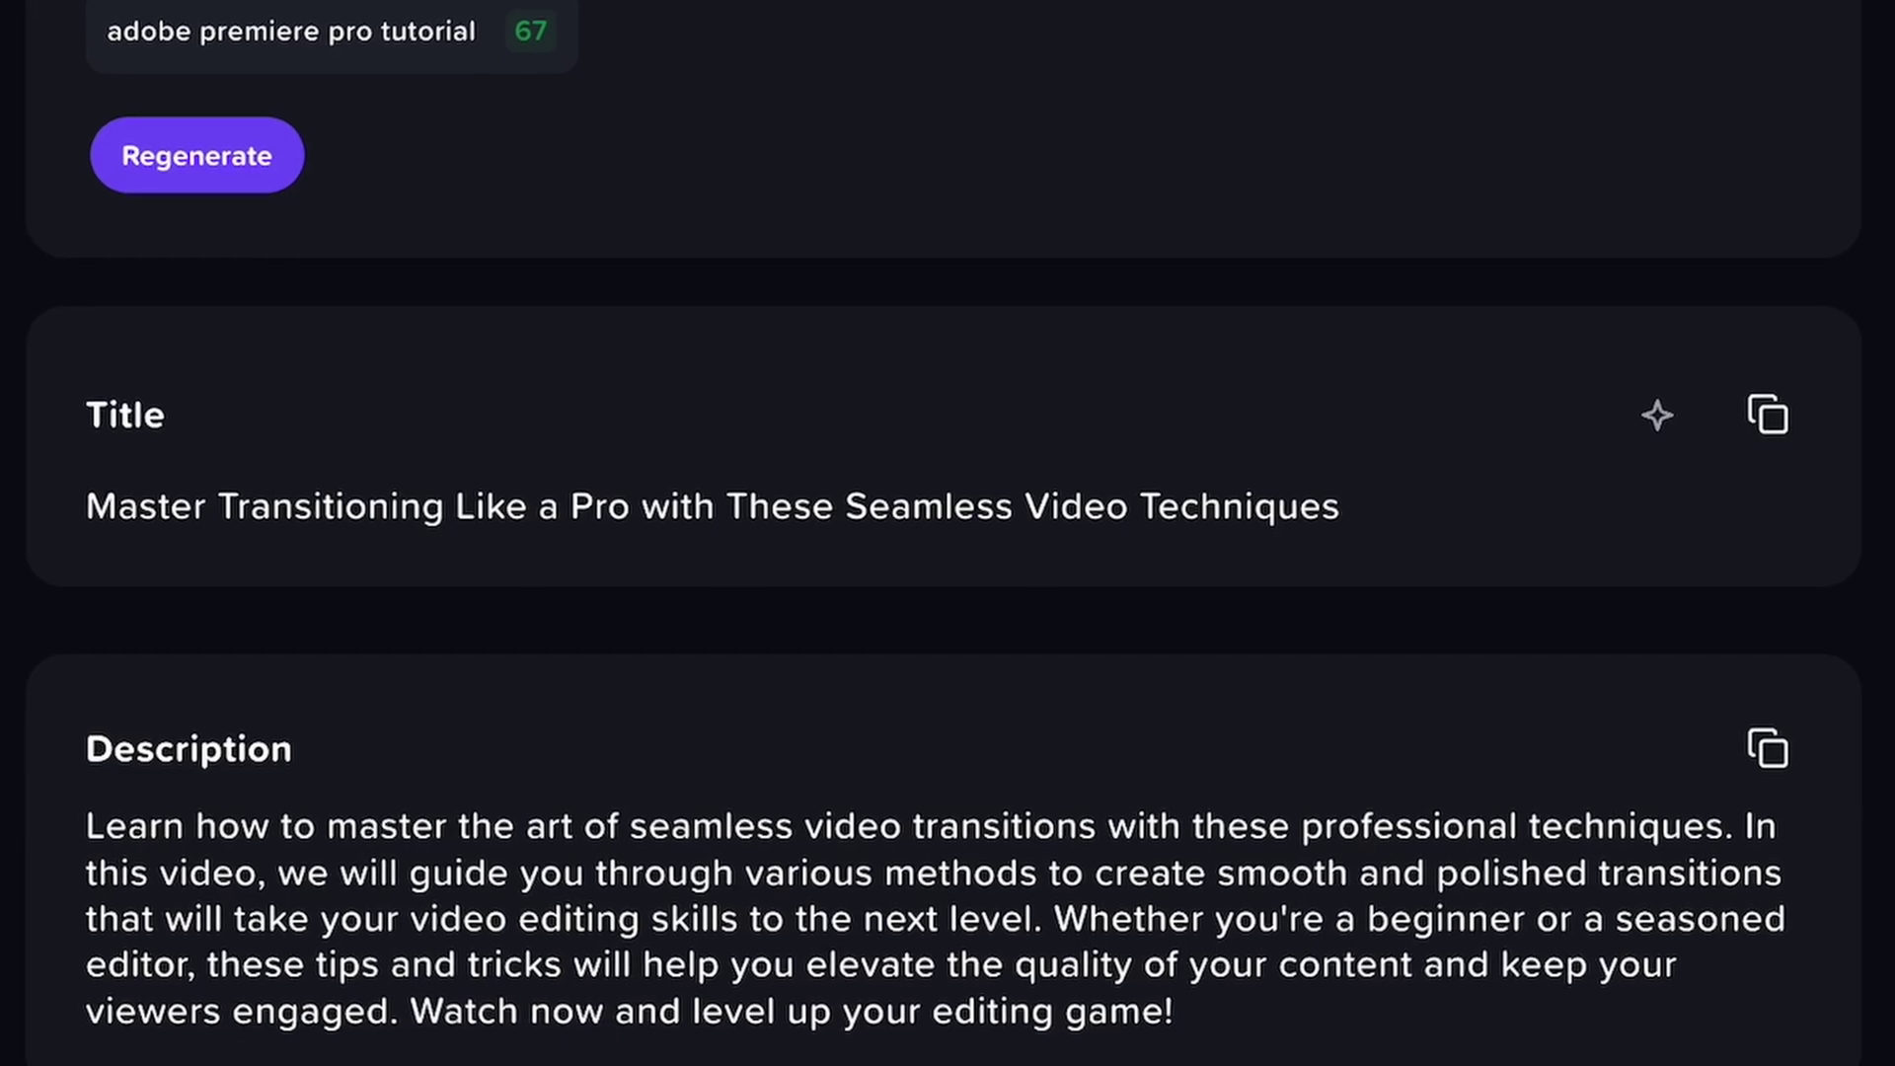
pyautogui.scroll(-10, 1735, 282)
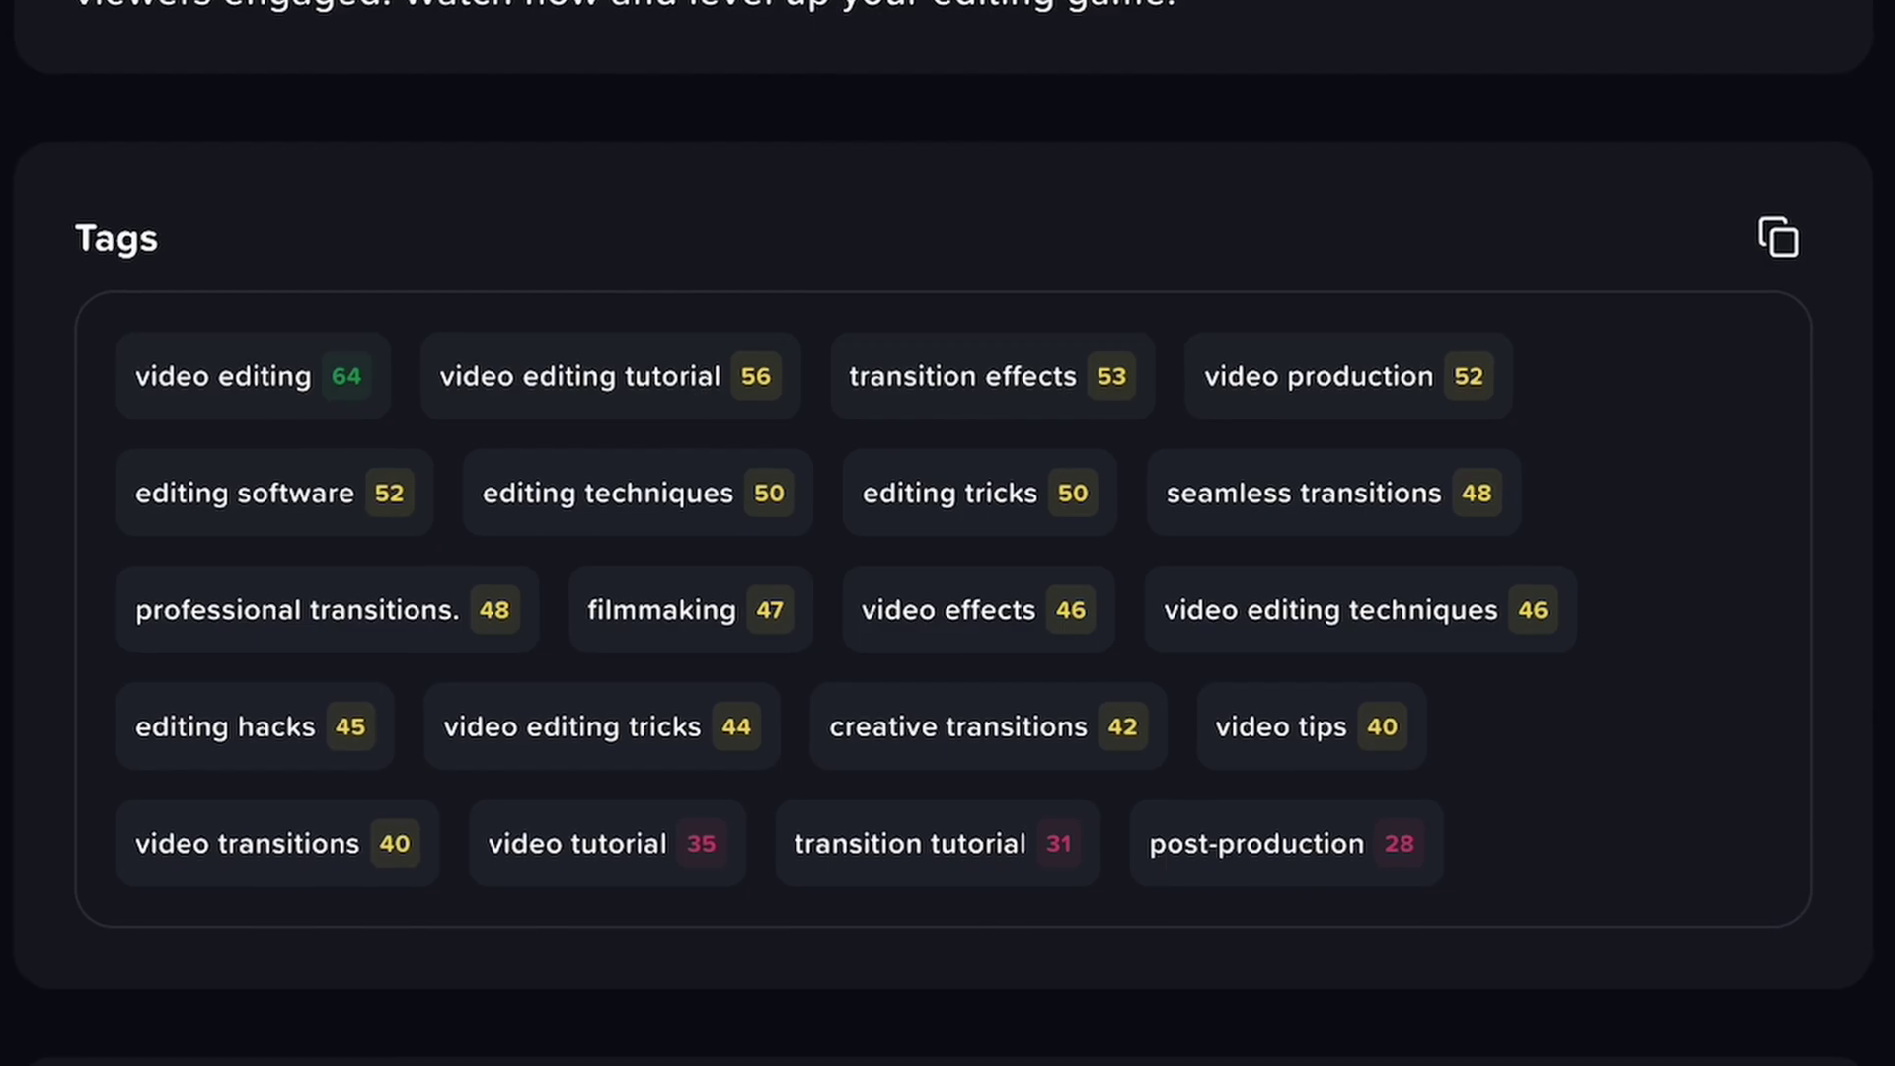
pyautogui.scroll(-10, 1740, 296)
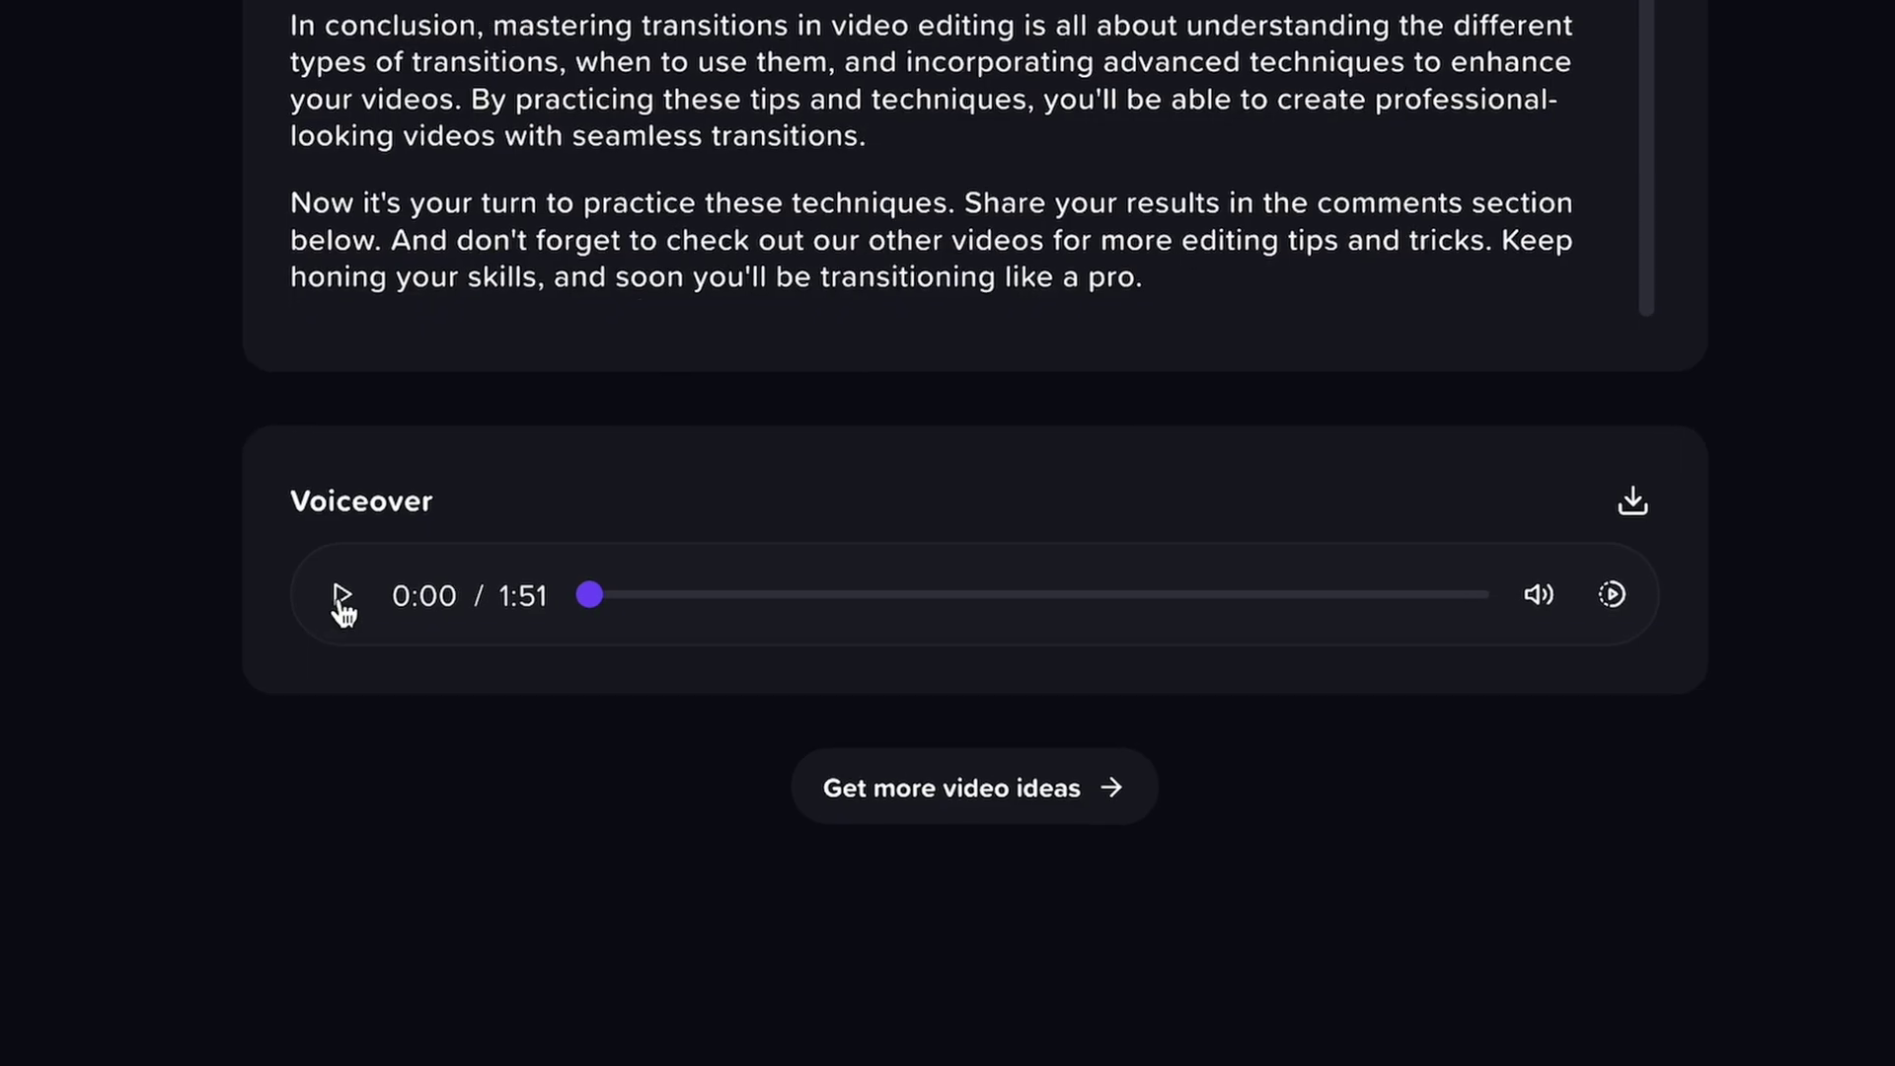
pyautogui.click(338, 597)
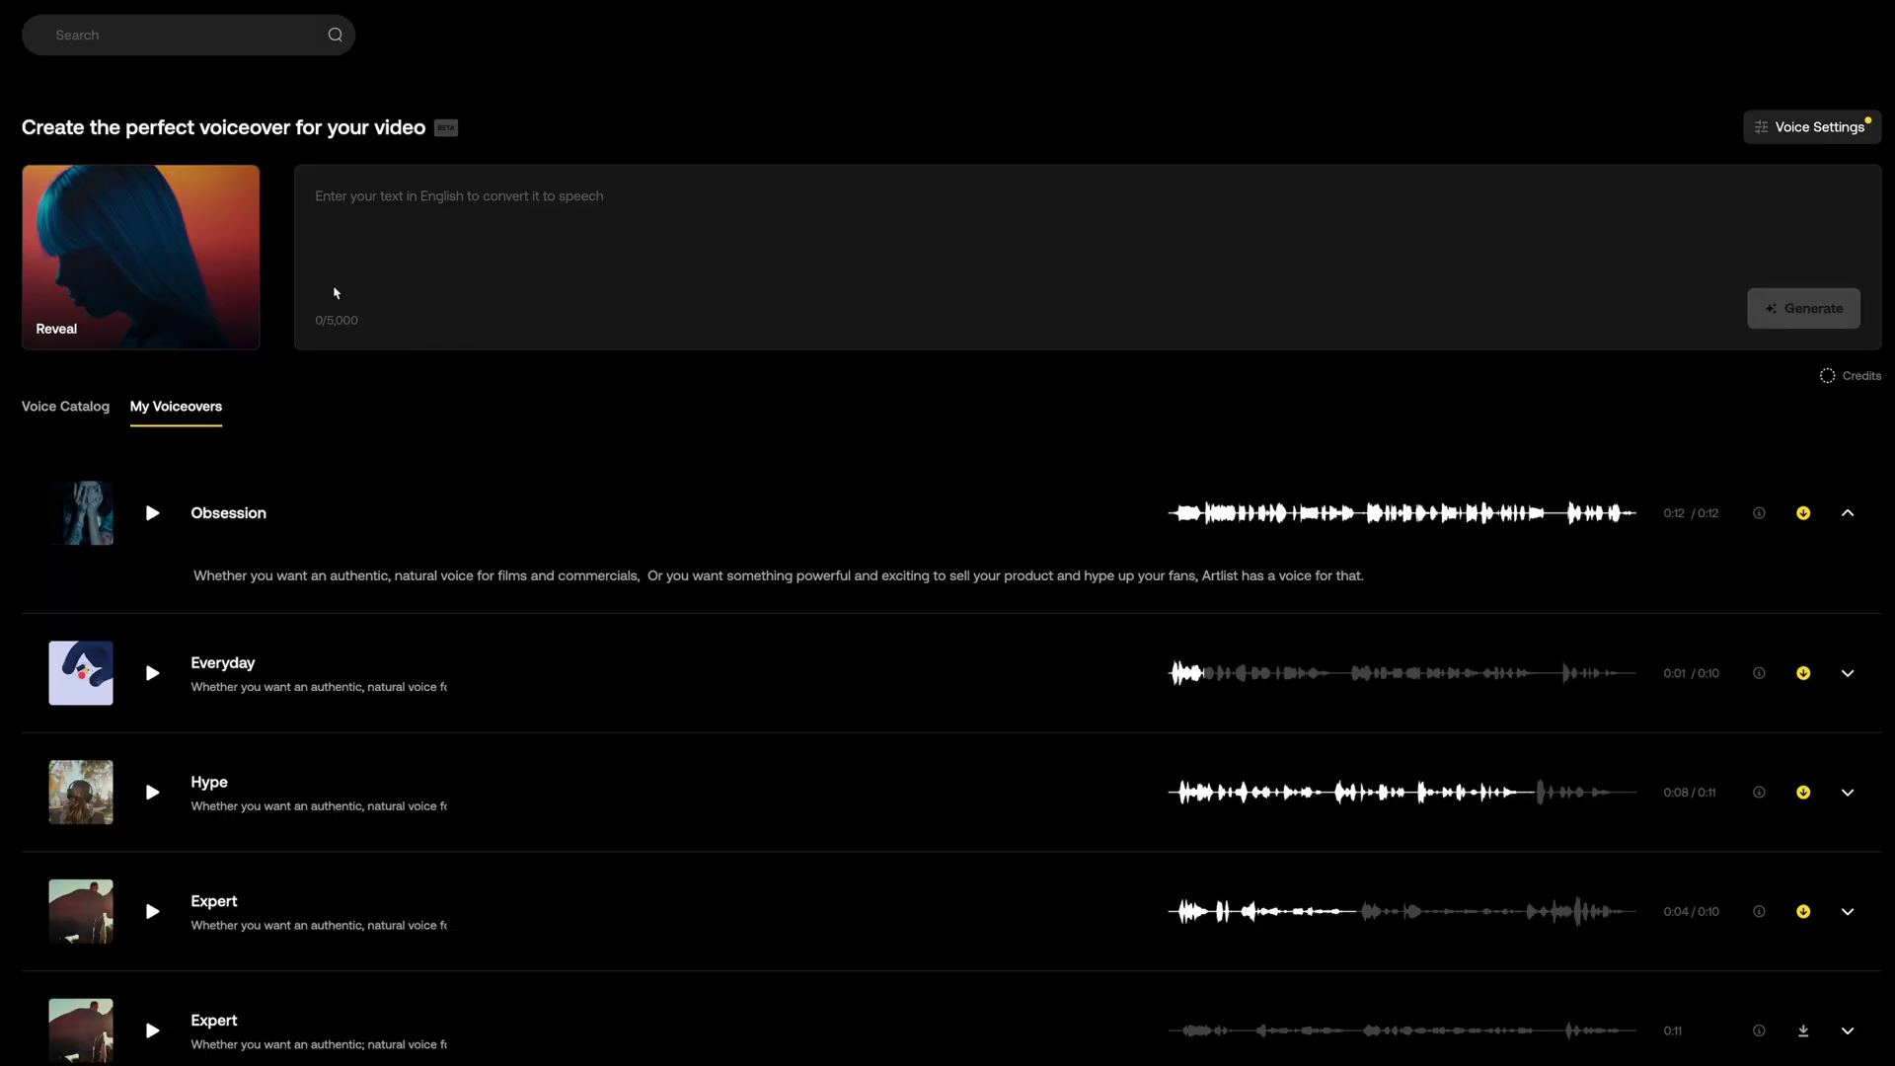
# Step: Start entering voiceover text and set the voice's emotional range to 33%
pyautogui.click(338, 205)
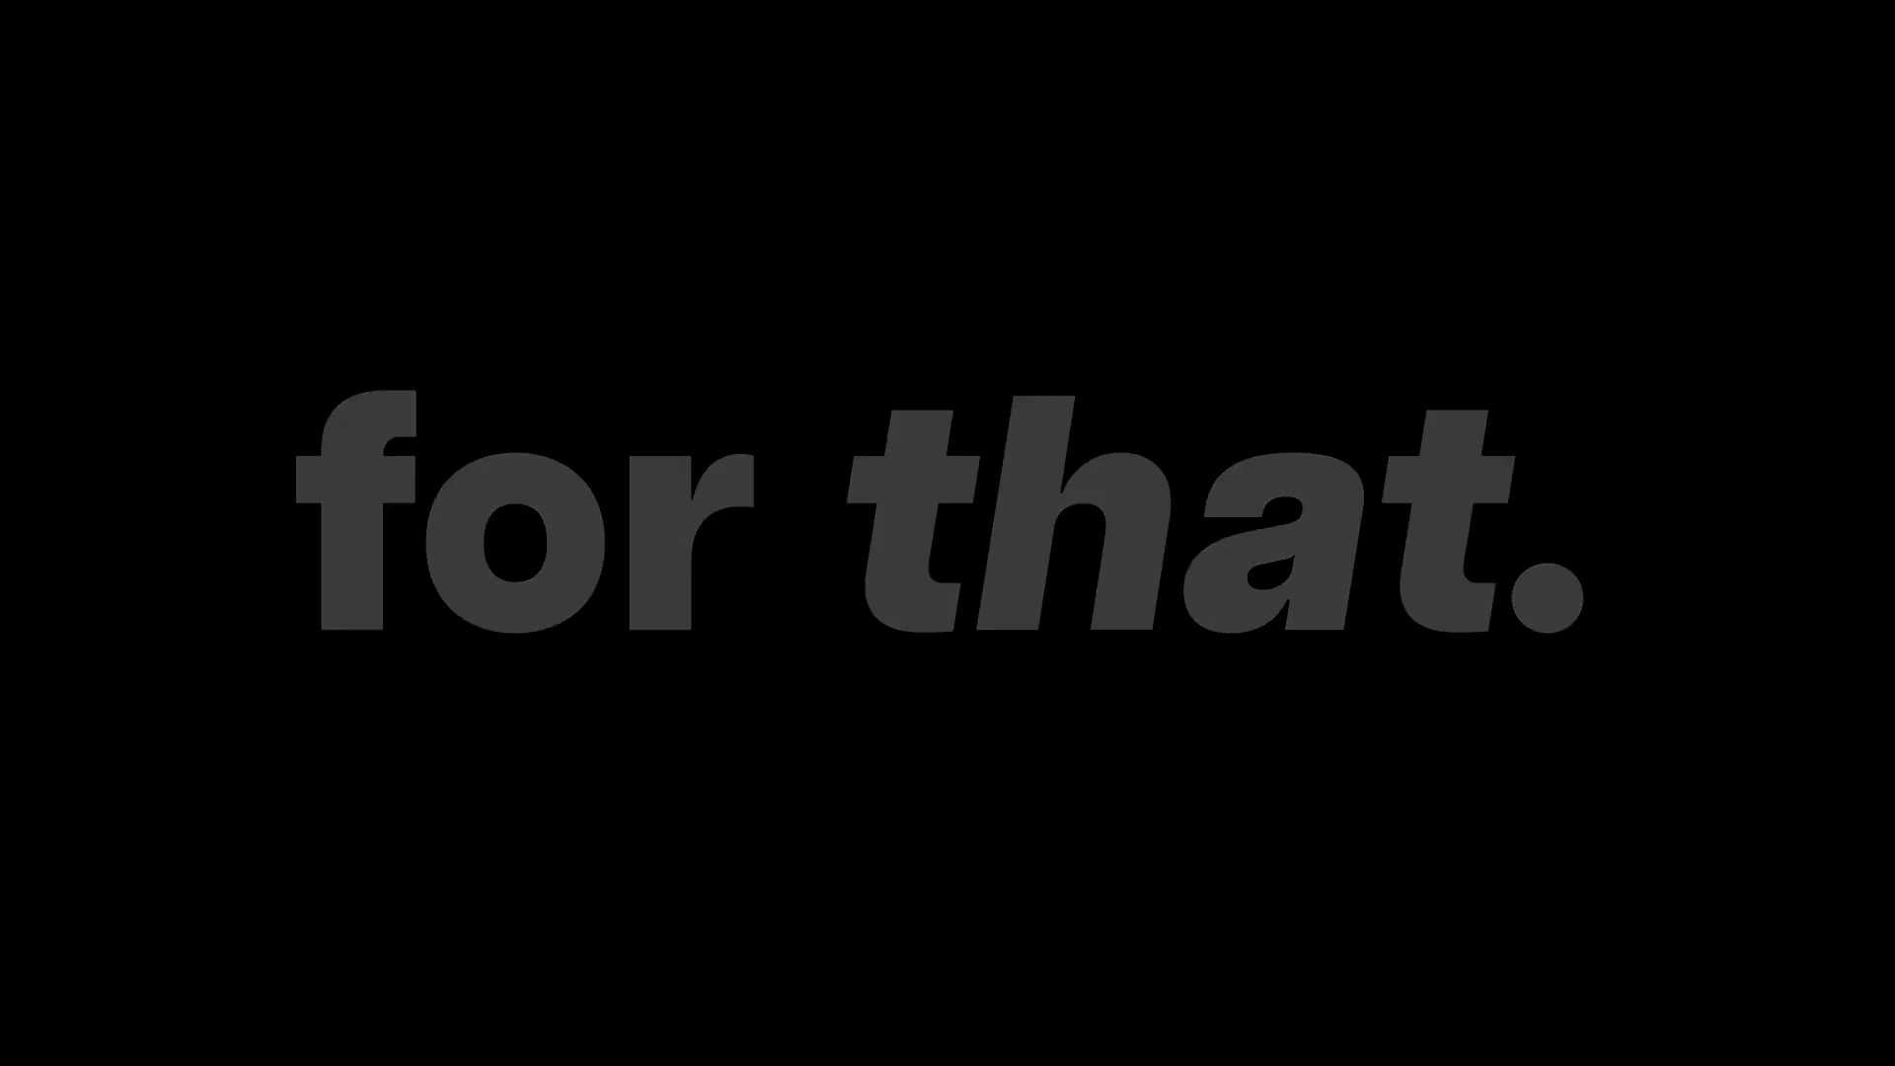
pyautogui.moveTo(947, 375); pyautogui.dragTo(811, 375)
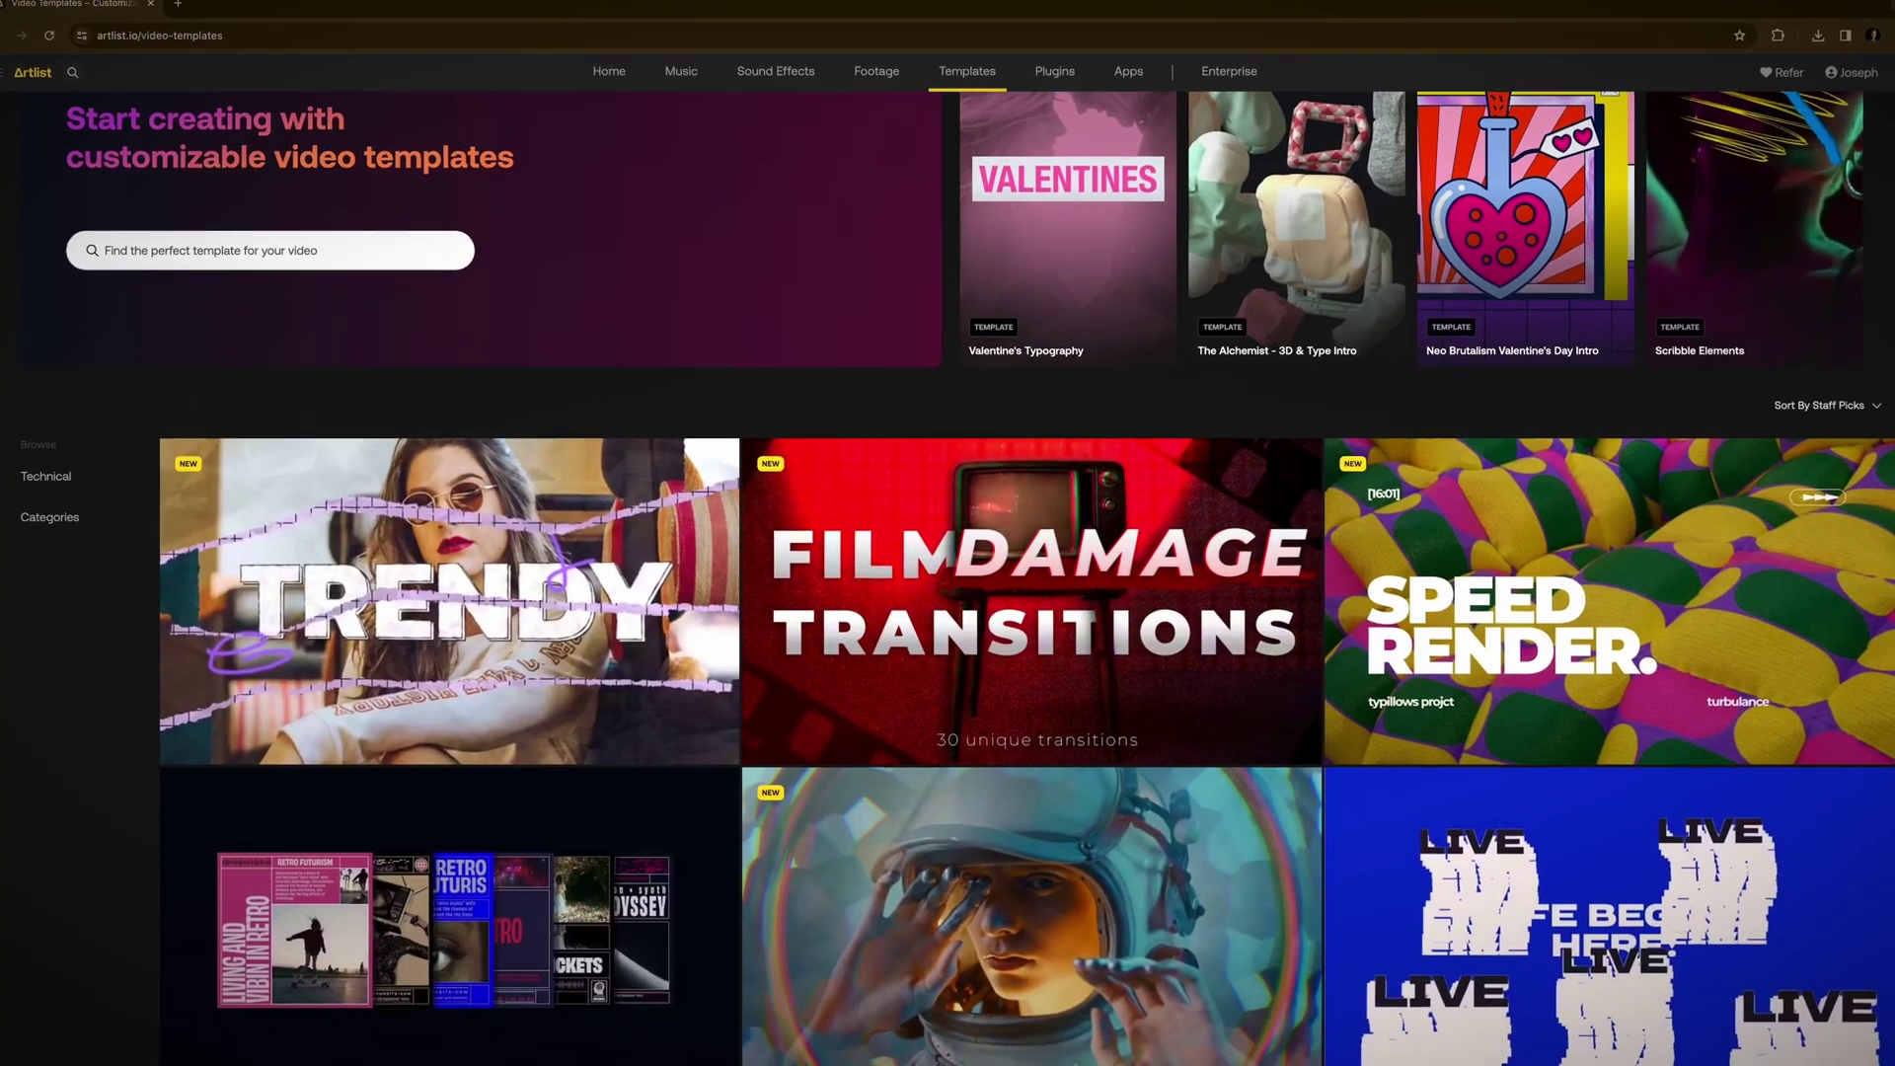
pyautogui.scroll(-2, 1137, 553)
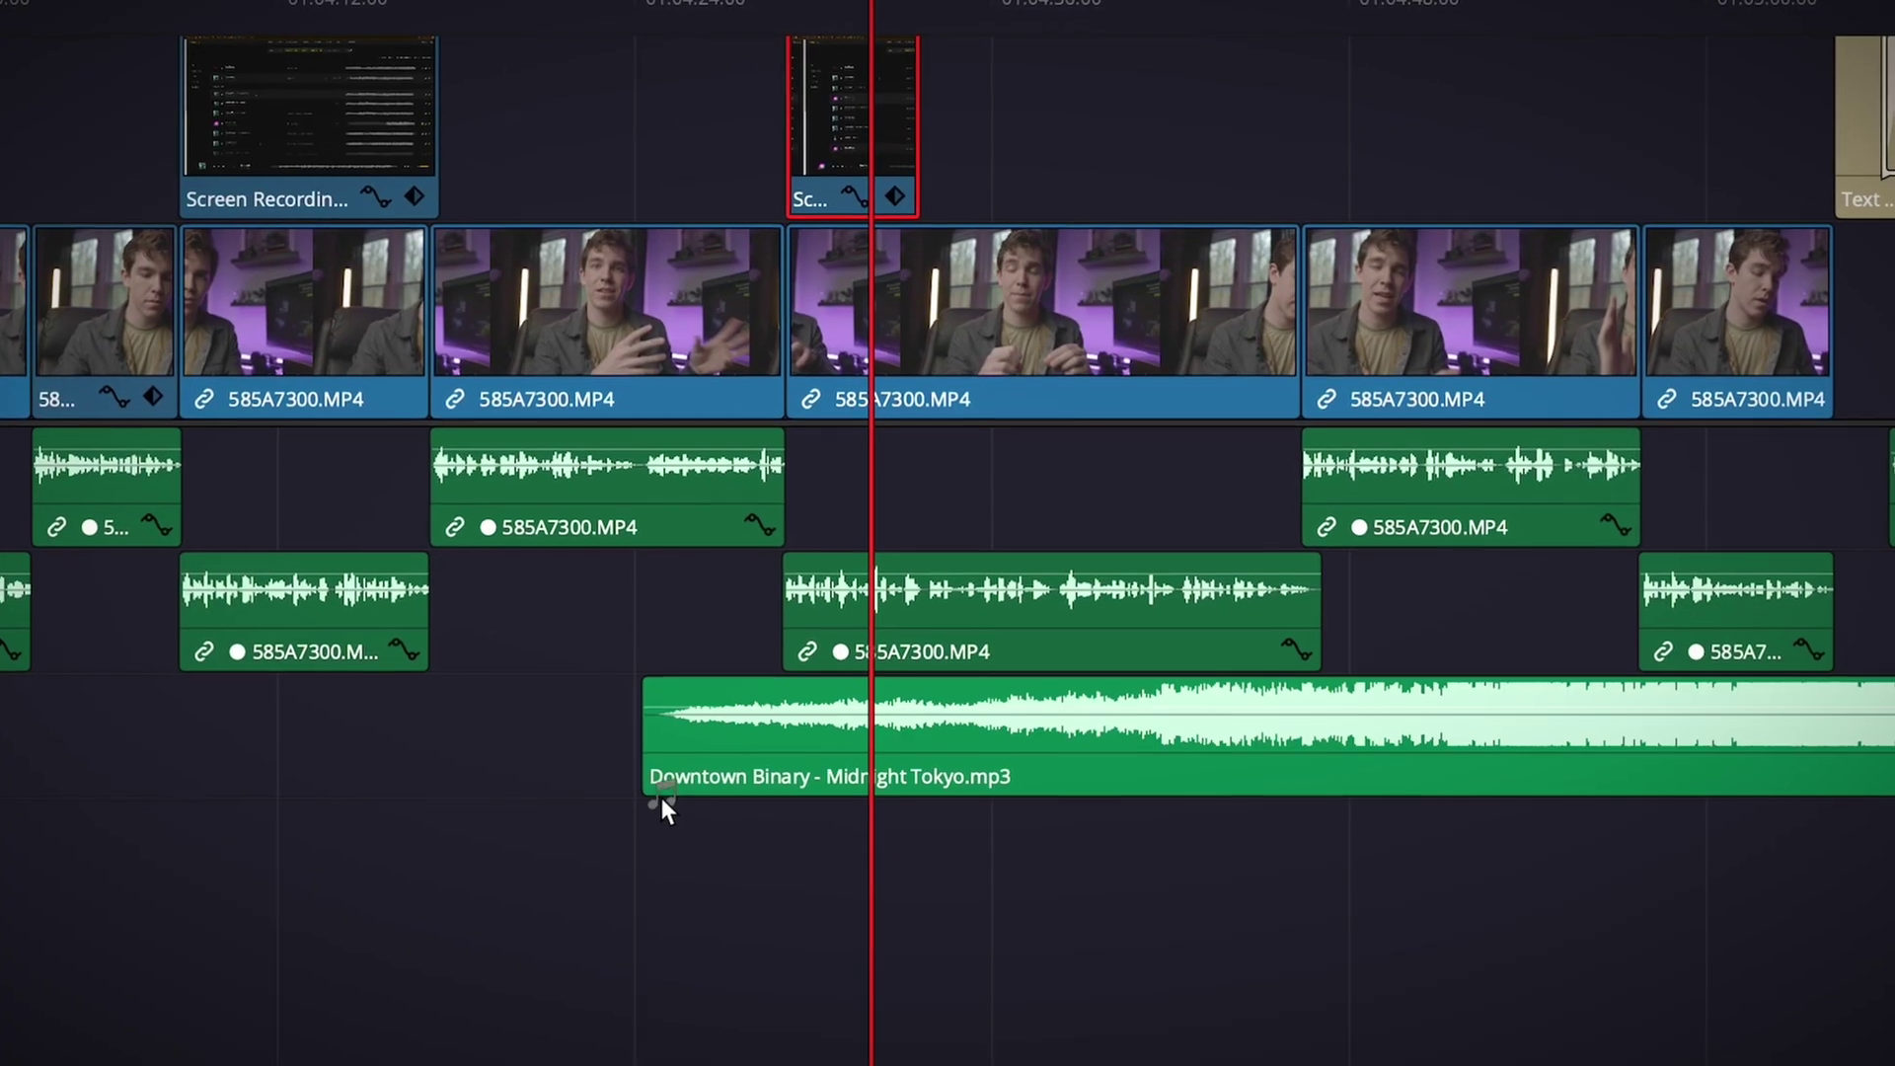
# Step: Extend the Midnight Tokyo music clip's start left to the earlier cut
pyautogui.moveTo(661, 798); pyautogui.dragTo(399, 790)
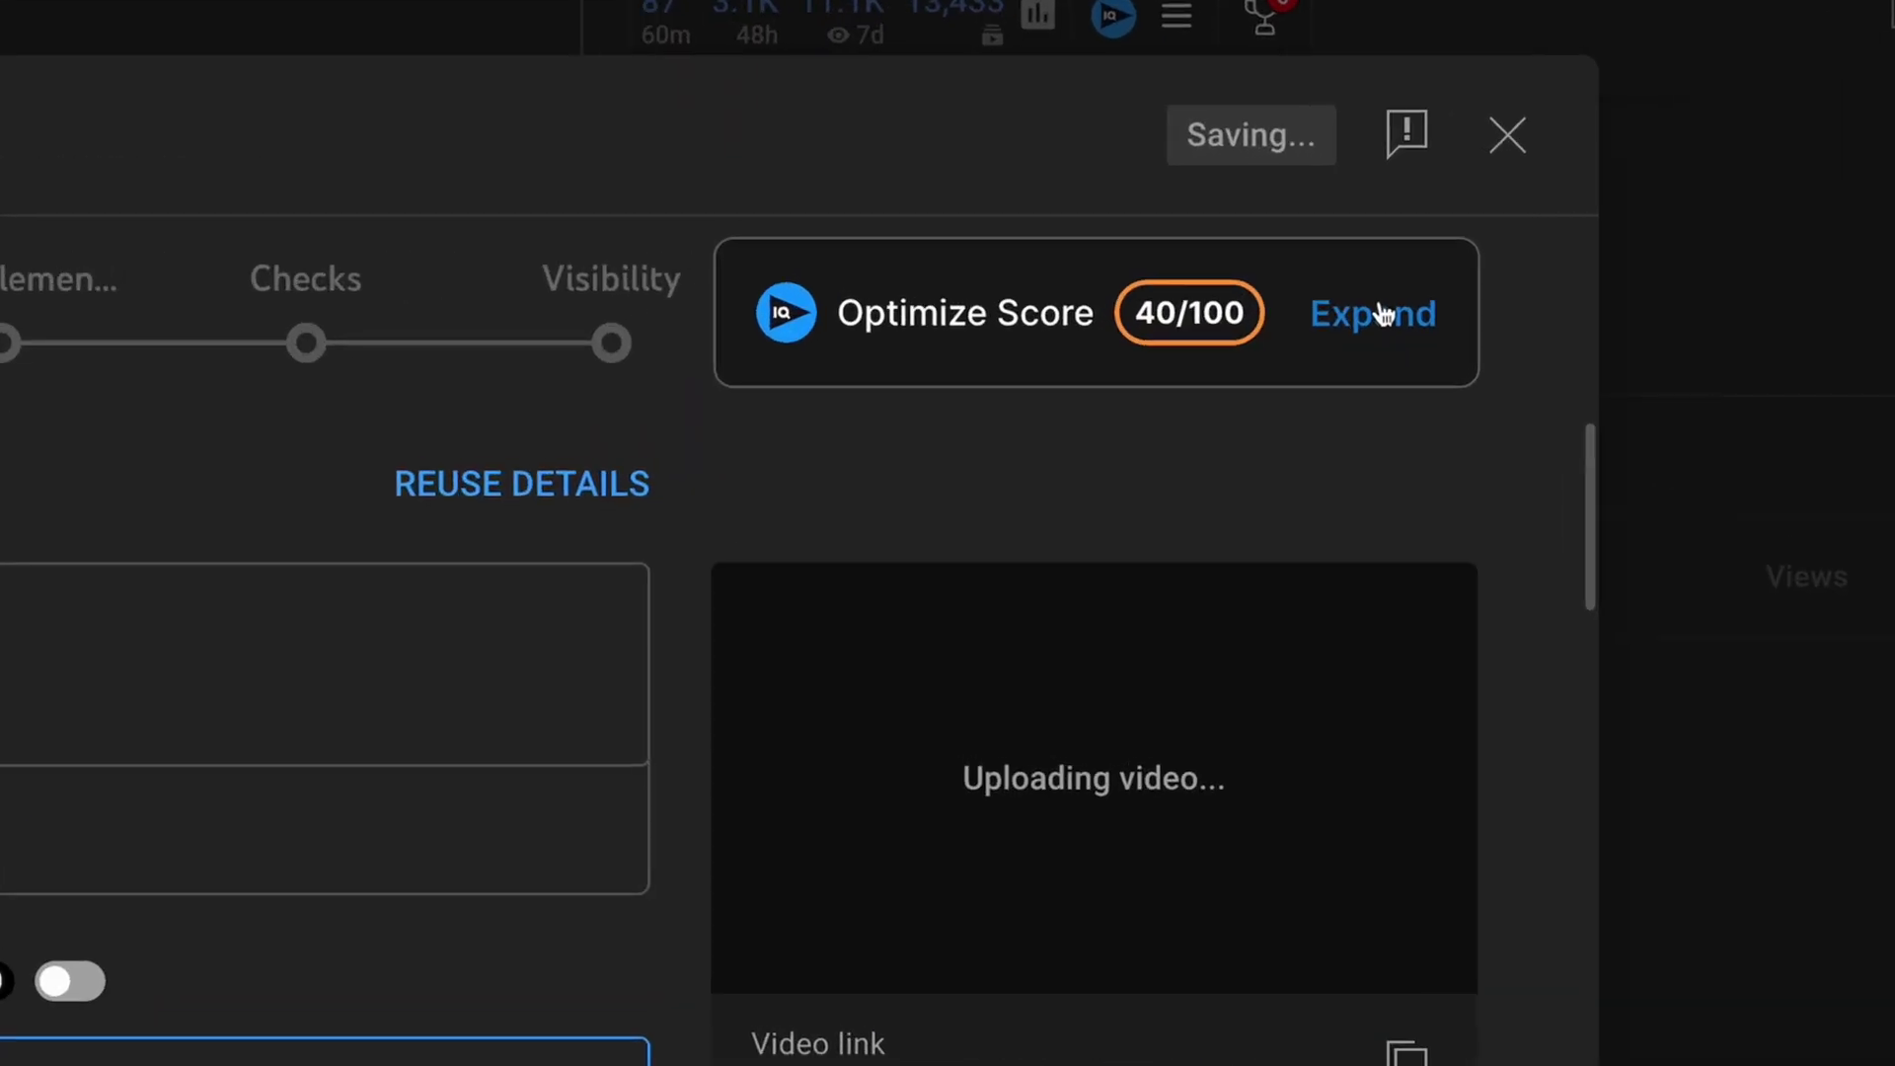
# Step: Expand the Optimize Score checks, add the Product Reviews playlist, select chapters, and add the 'motion array plugins' tag
pyautogui.click(1383, 314)
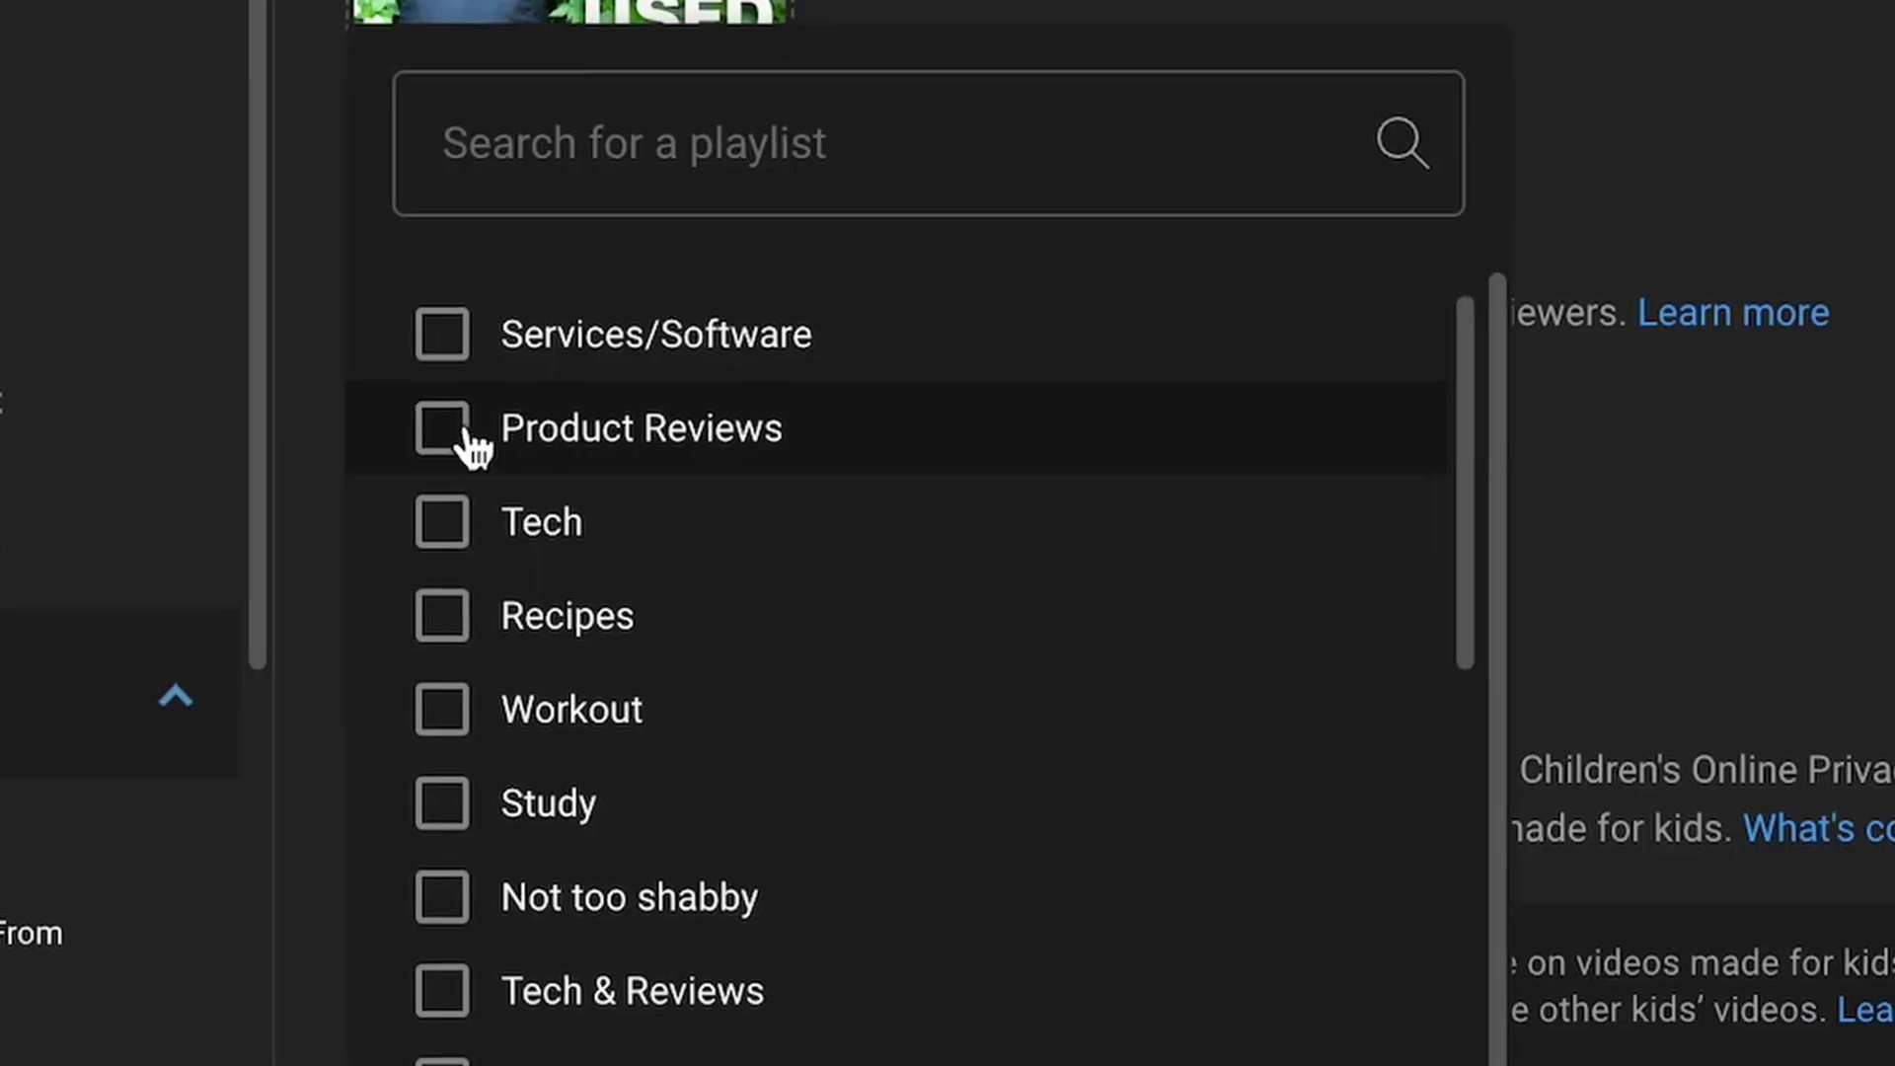
pyautogui.click(442, 428)
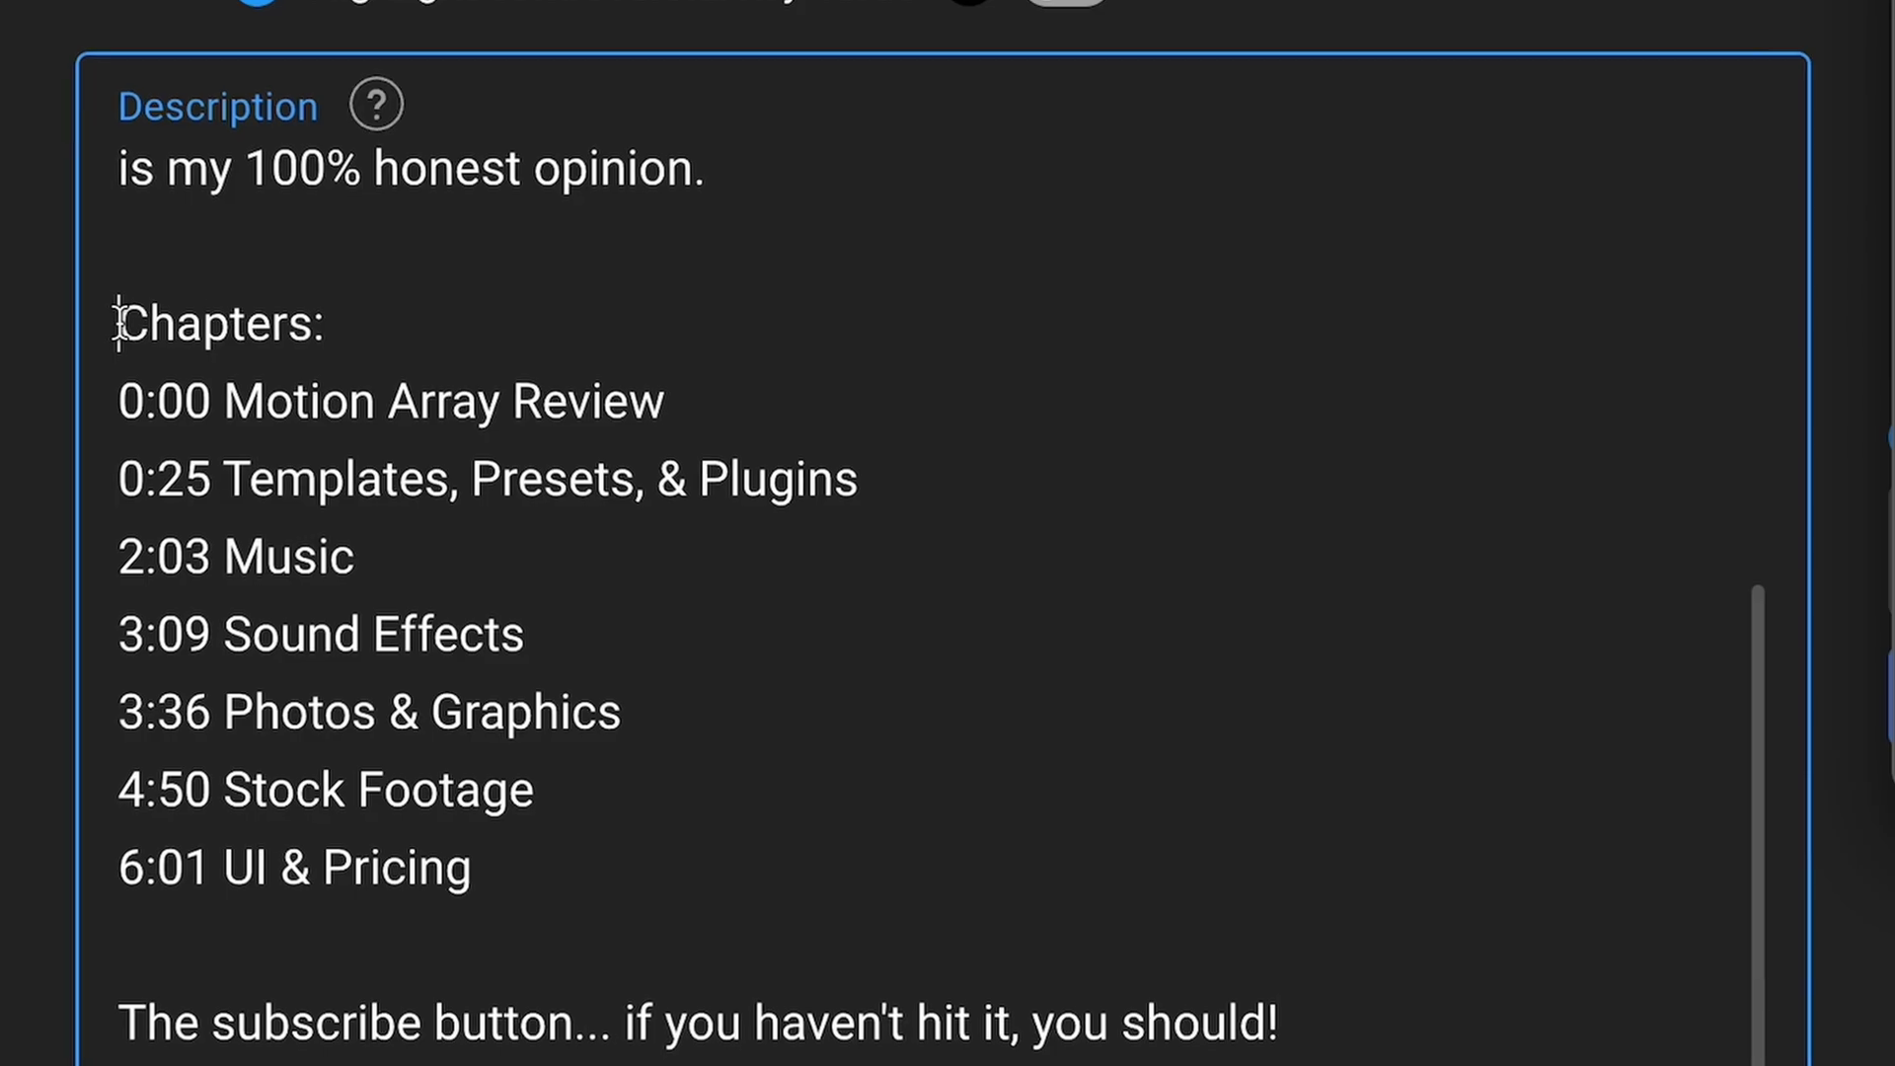
pyautogui.moveTo(111, 322); pyautogui.dragTo(770, 962)
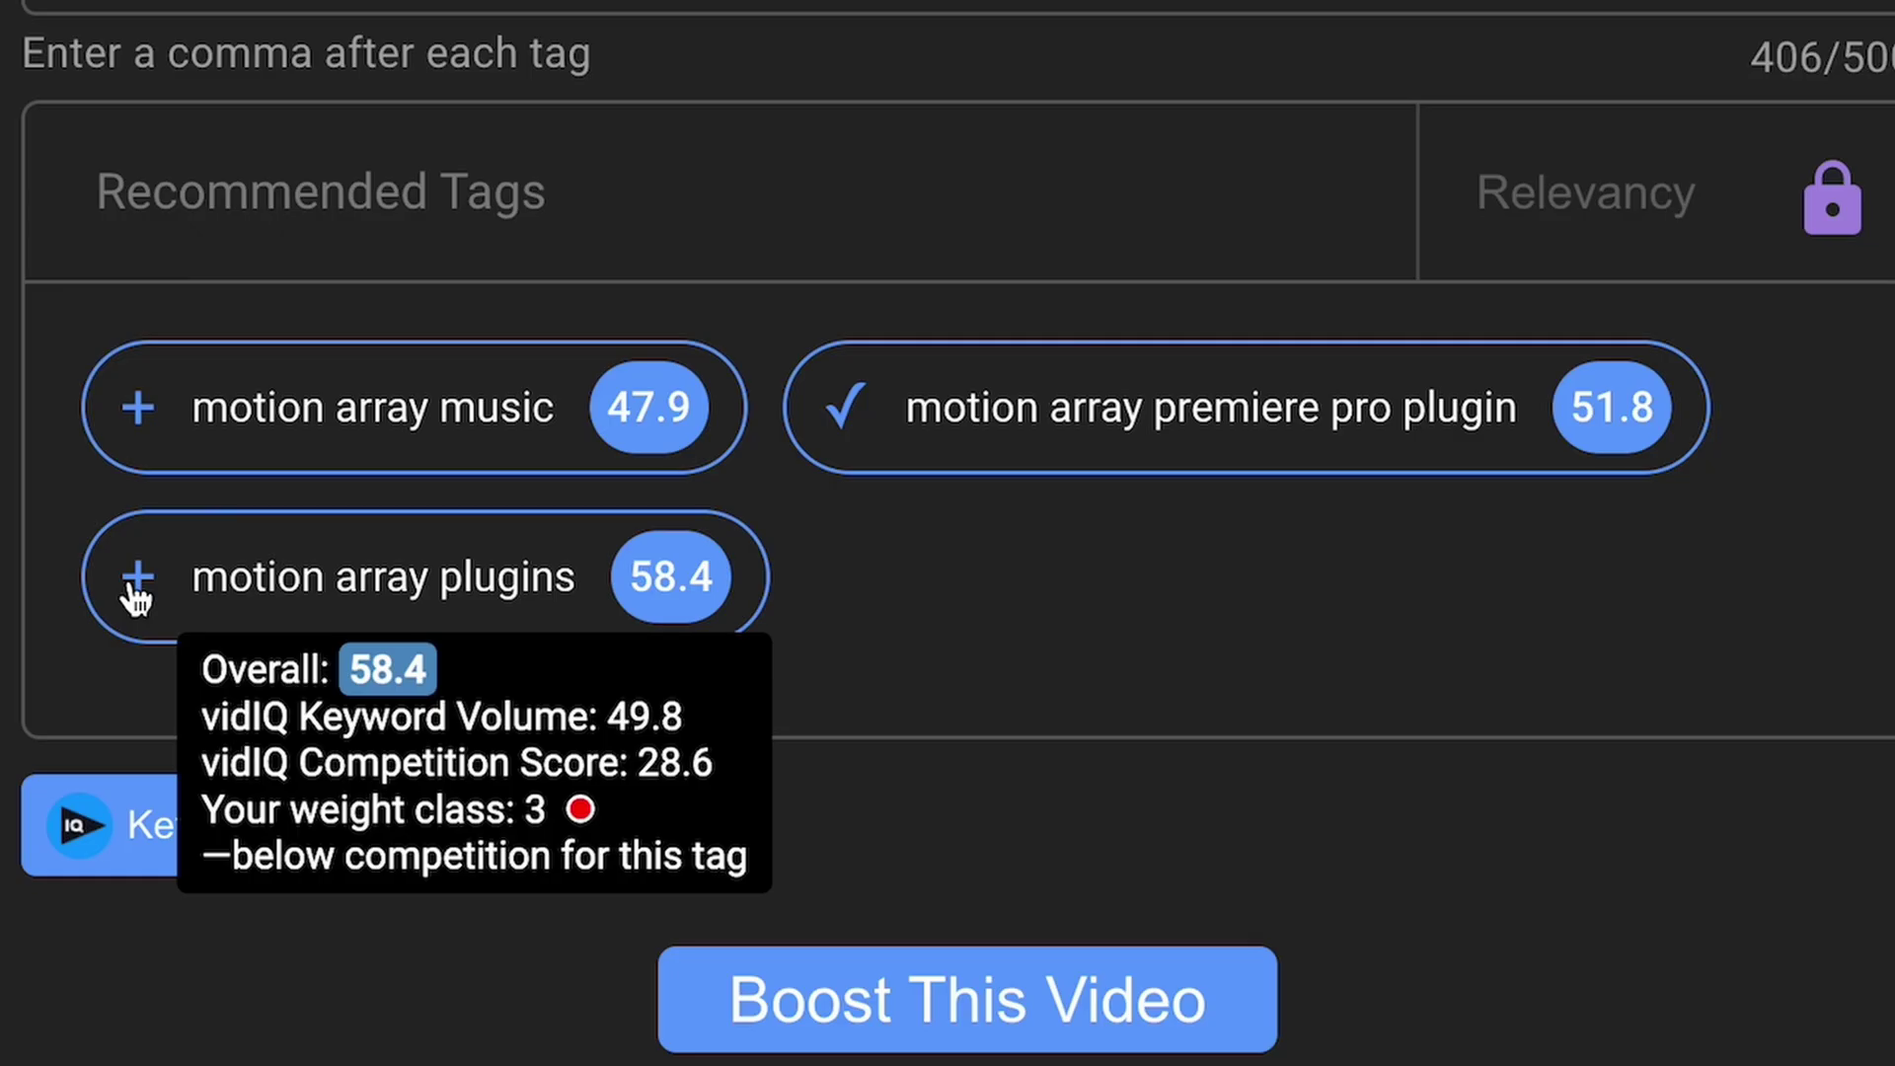
pyautogui.click(131, 584)
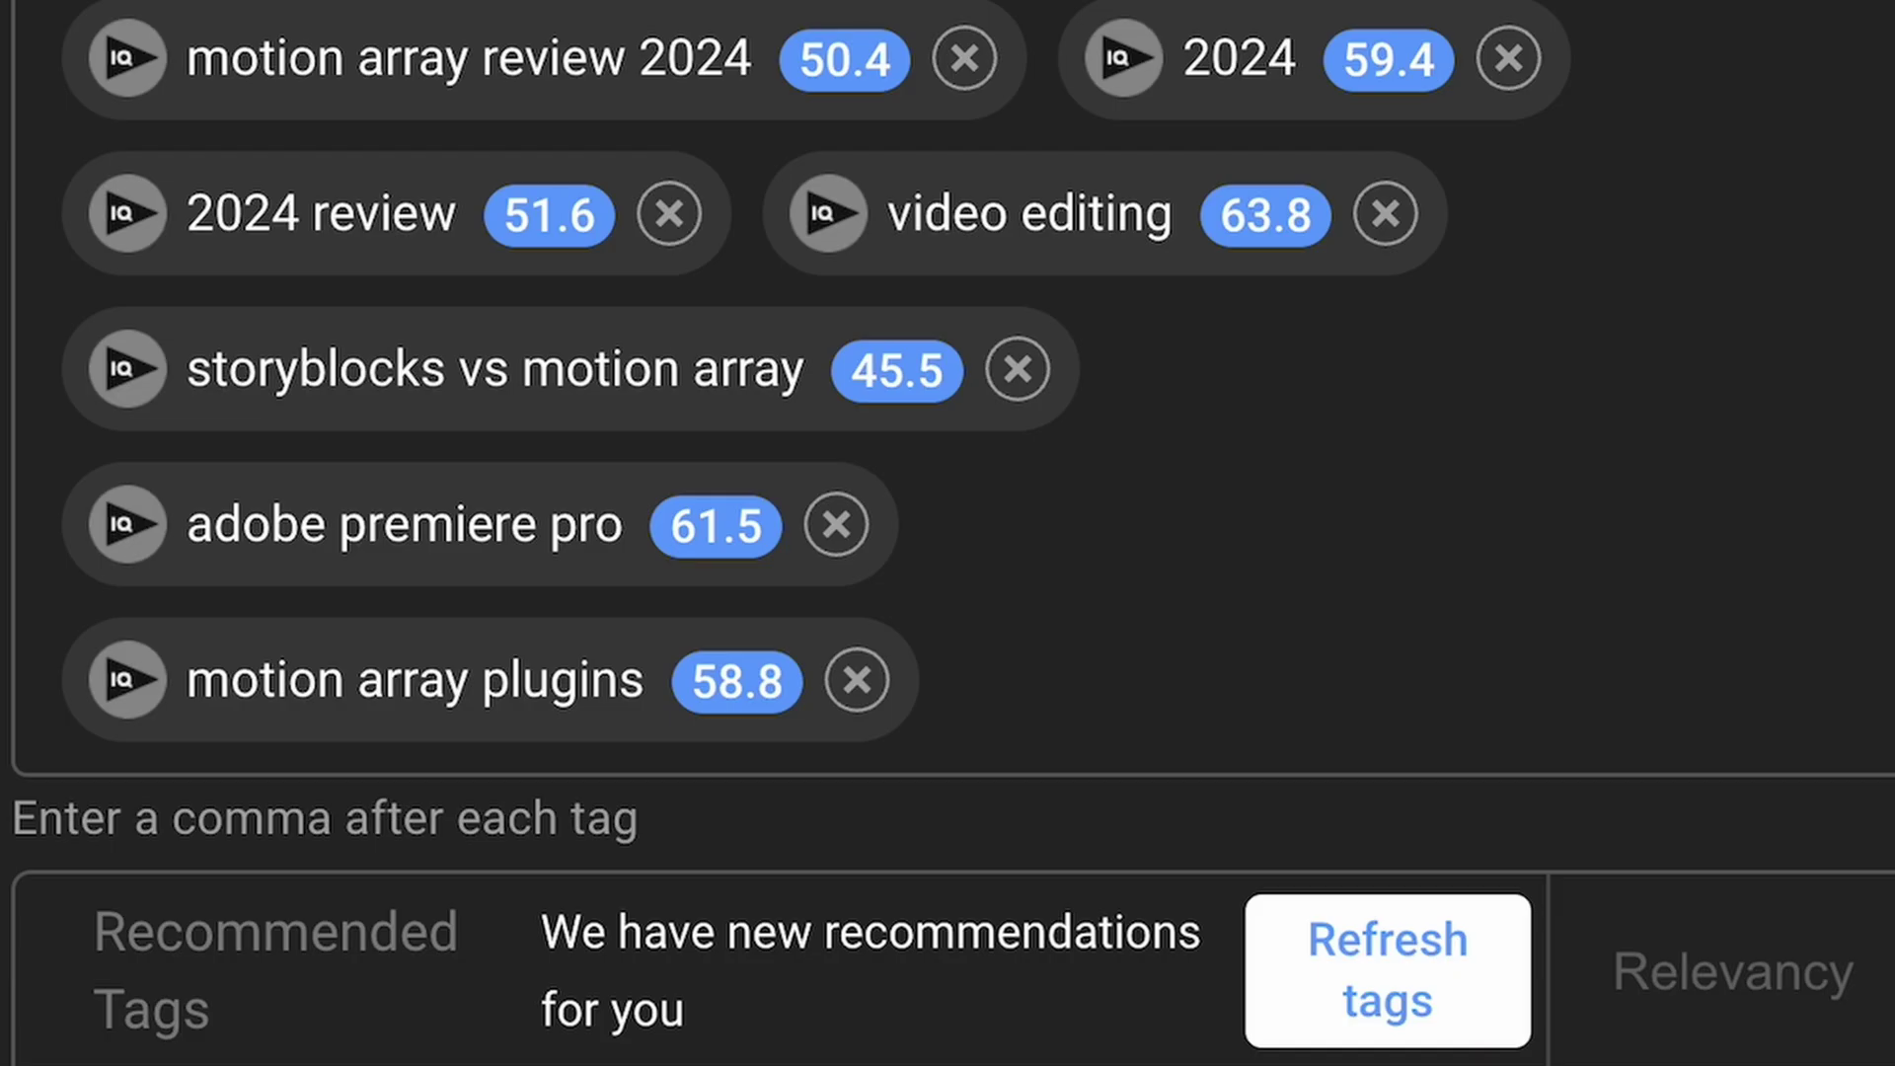
# Step: Add a music tag from vidIQ's Recommended Tags to the video's Tags field
pyautogui.click(139, 407)
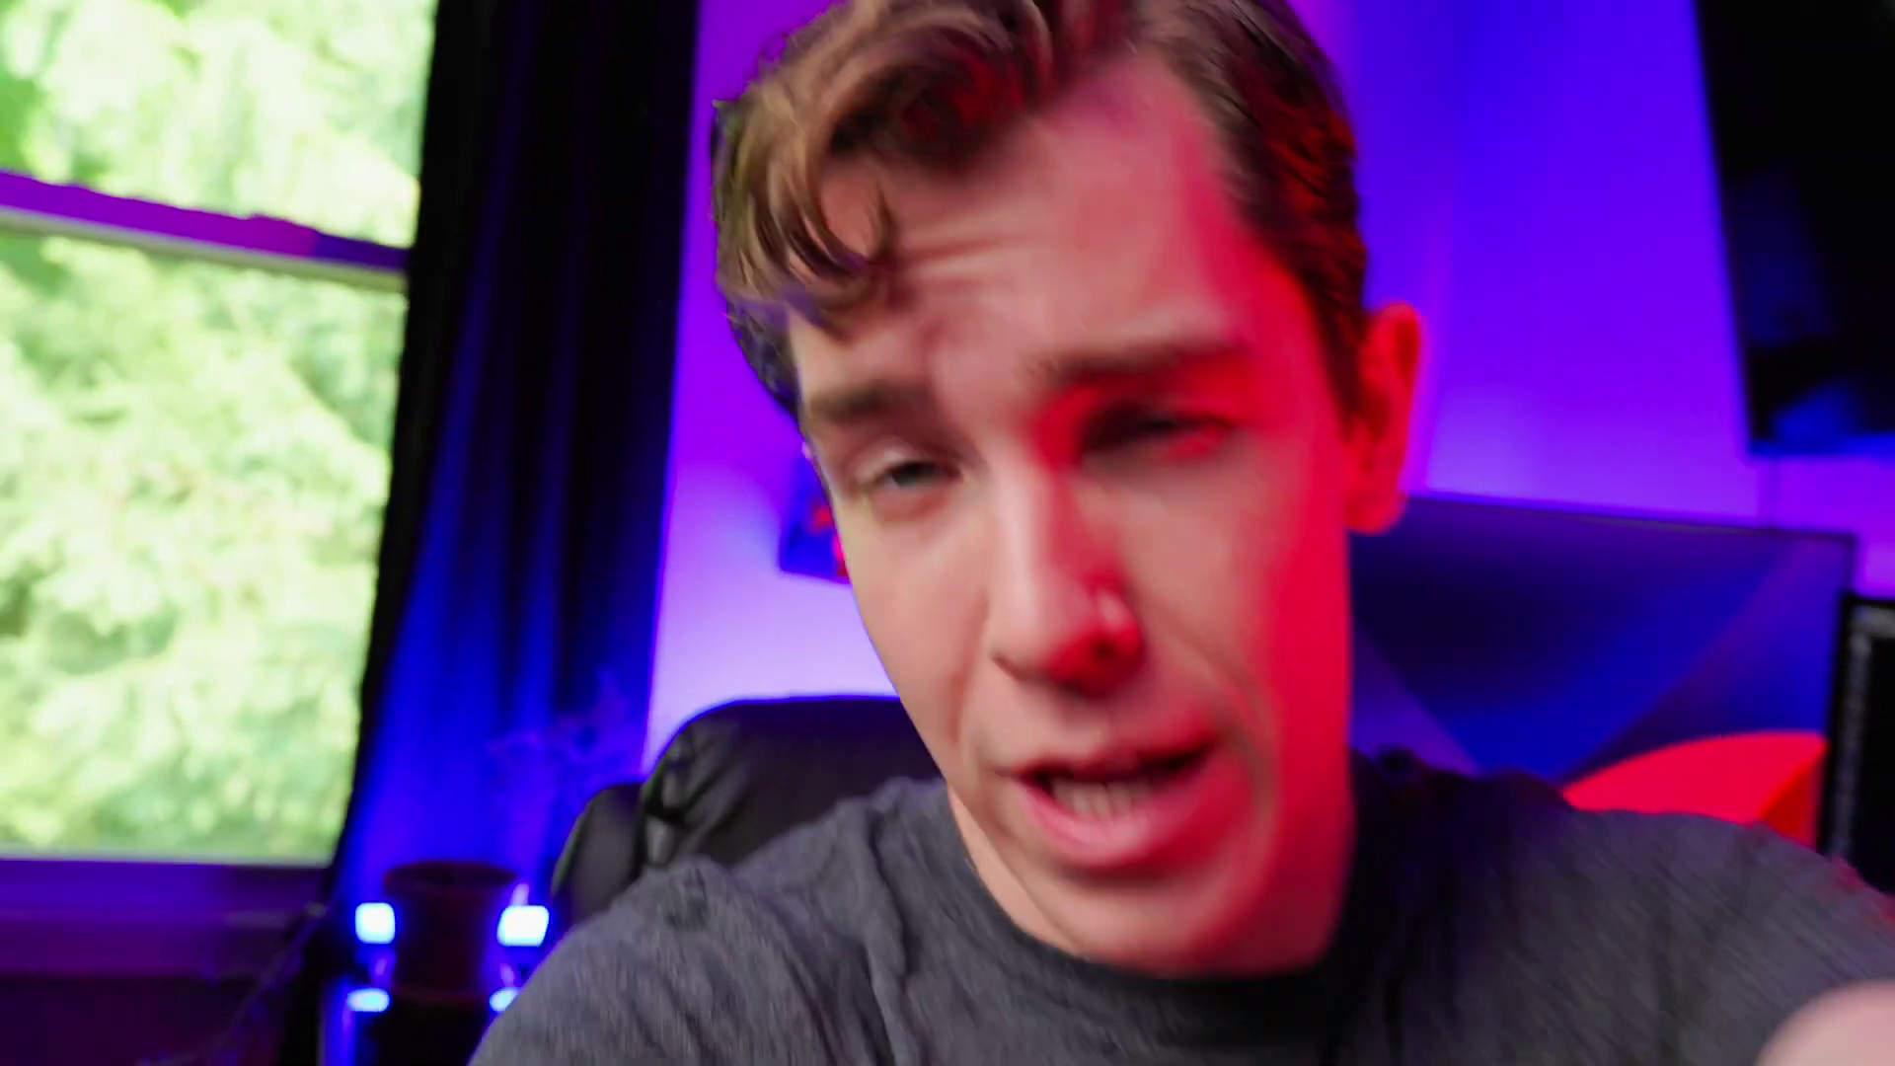
# Step: Open vidIQ's Keyword Inspector research page from the sidebar
pyautogui.click(139, 372)
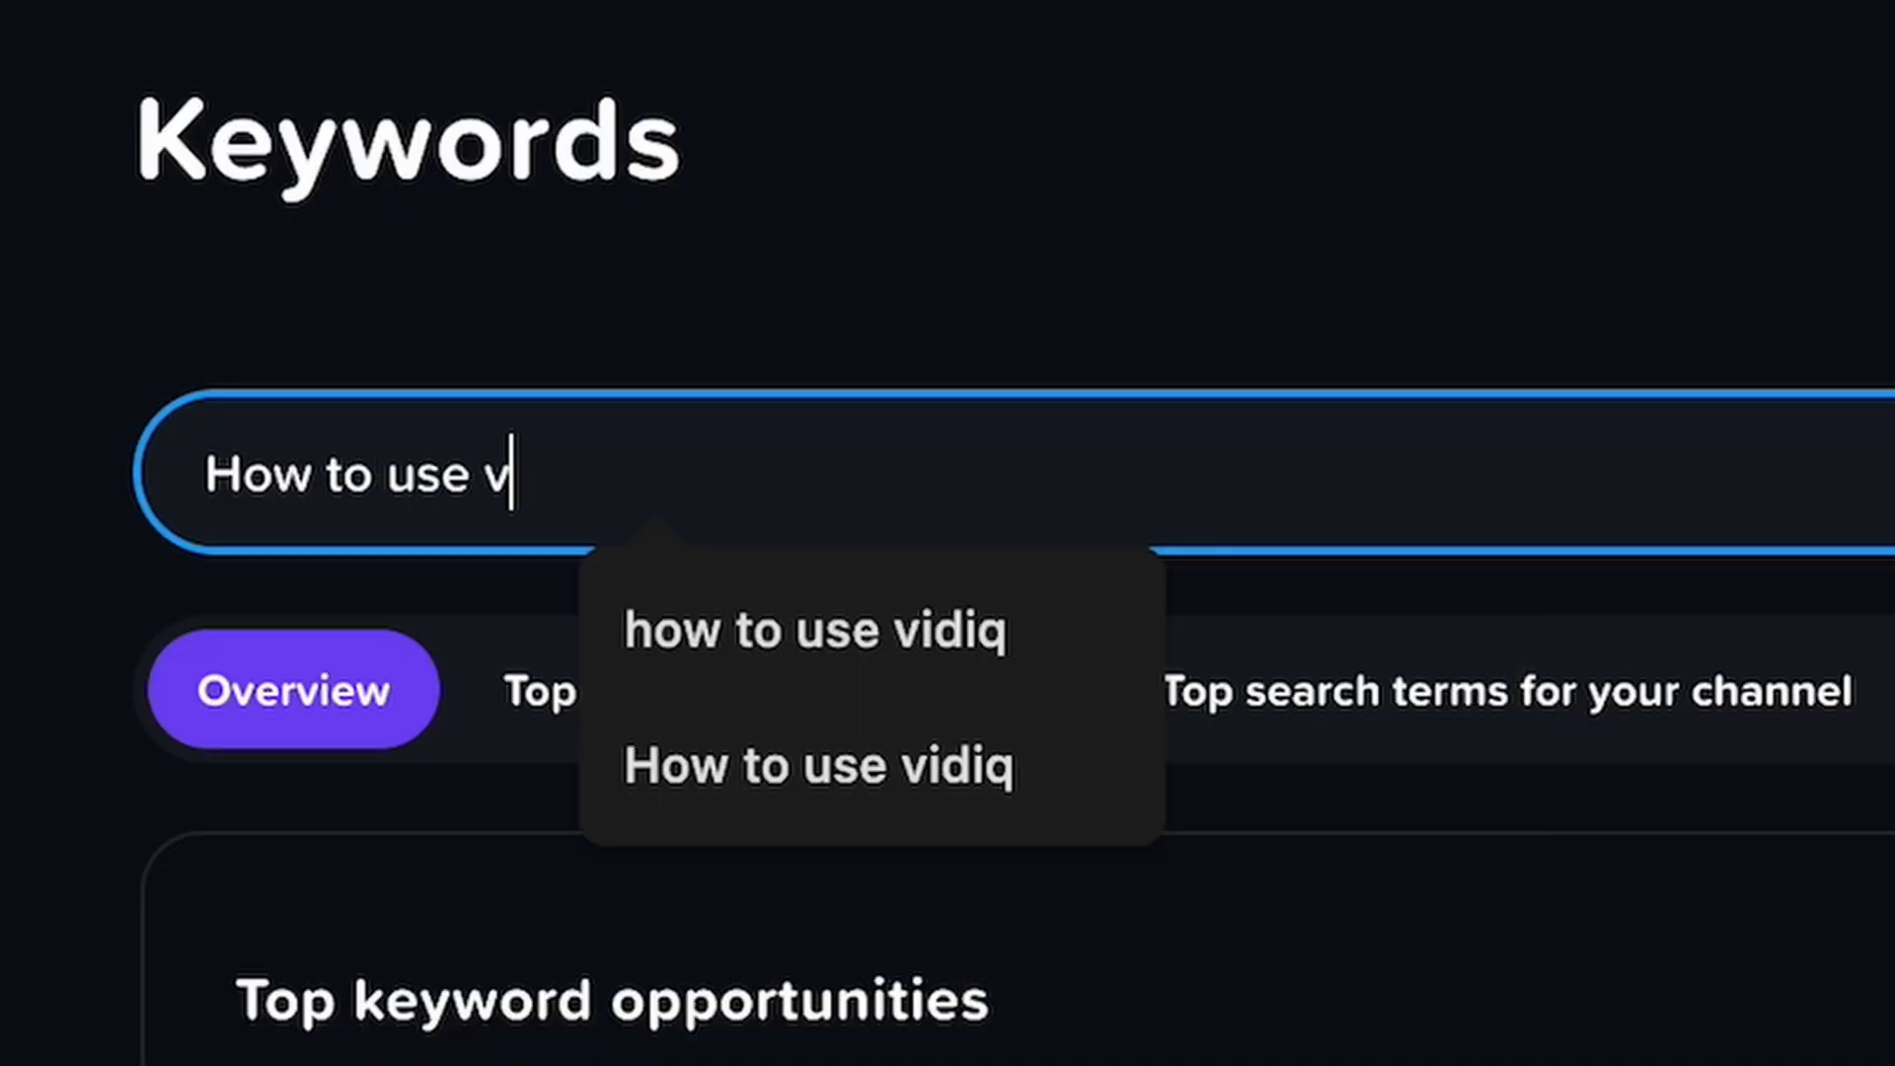
# Step: Run the 'how to use vidiq' search and highlight search volume 96,200.2 and competition 45.95
pyautogui.press('Return')
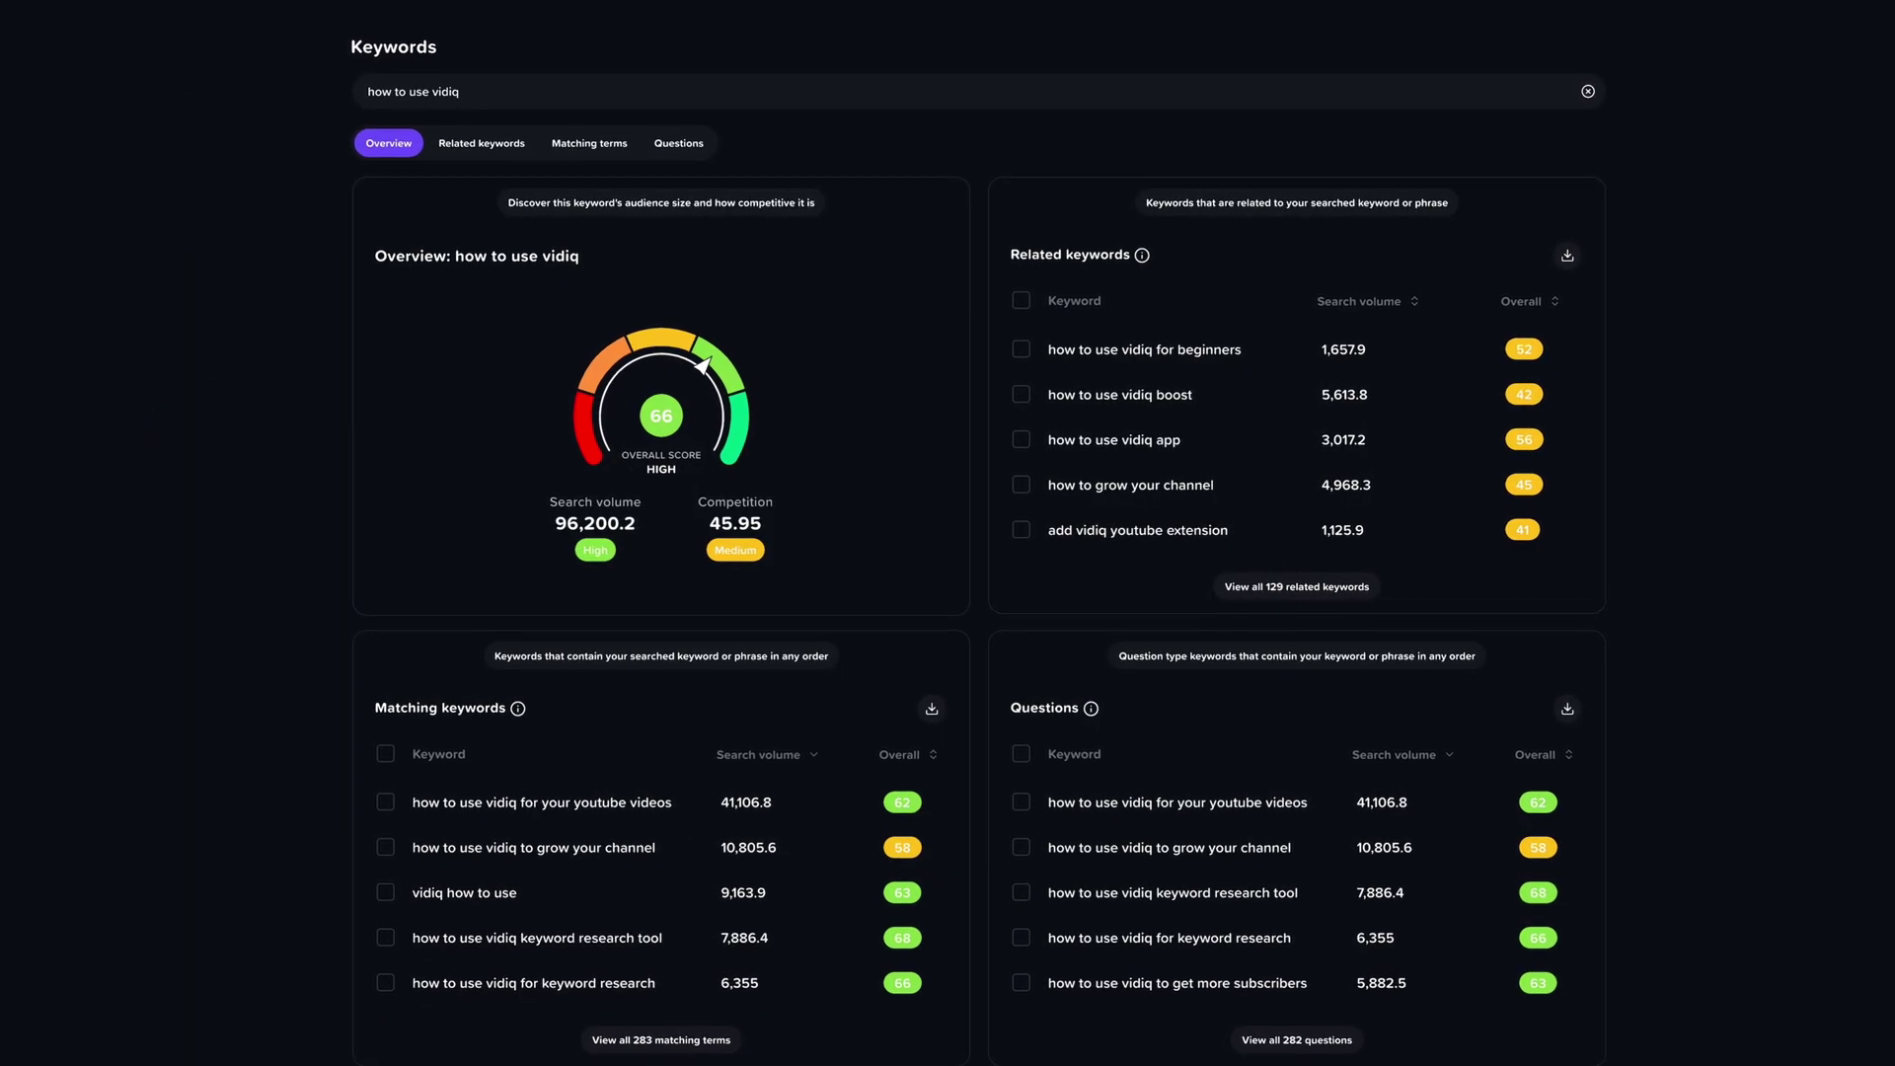
pyautogui.moveTo(554, 525); pyautogui.dragTo(633, 528)
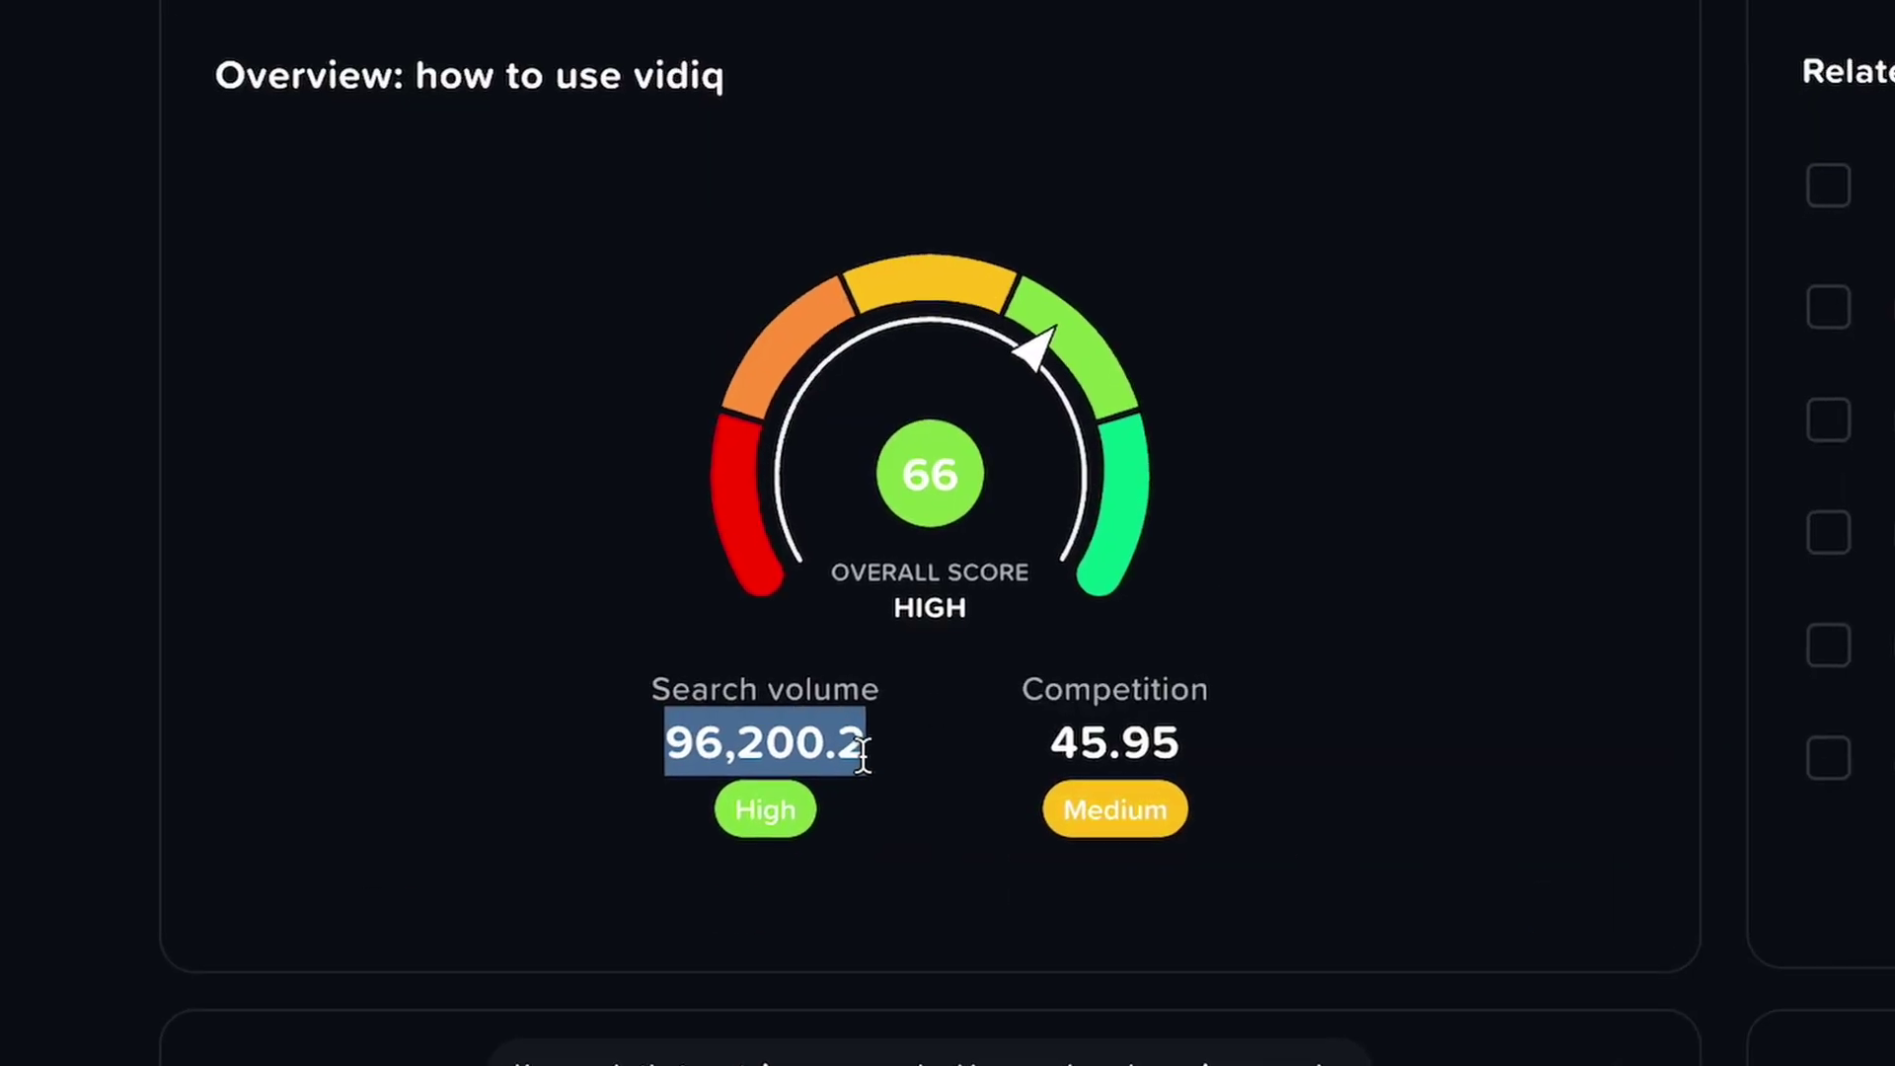
pyautogui.moveTo(1043, 745); pyautogui.dragTo(1185, 746)
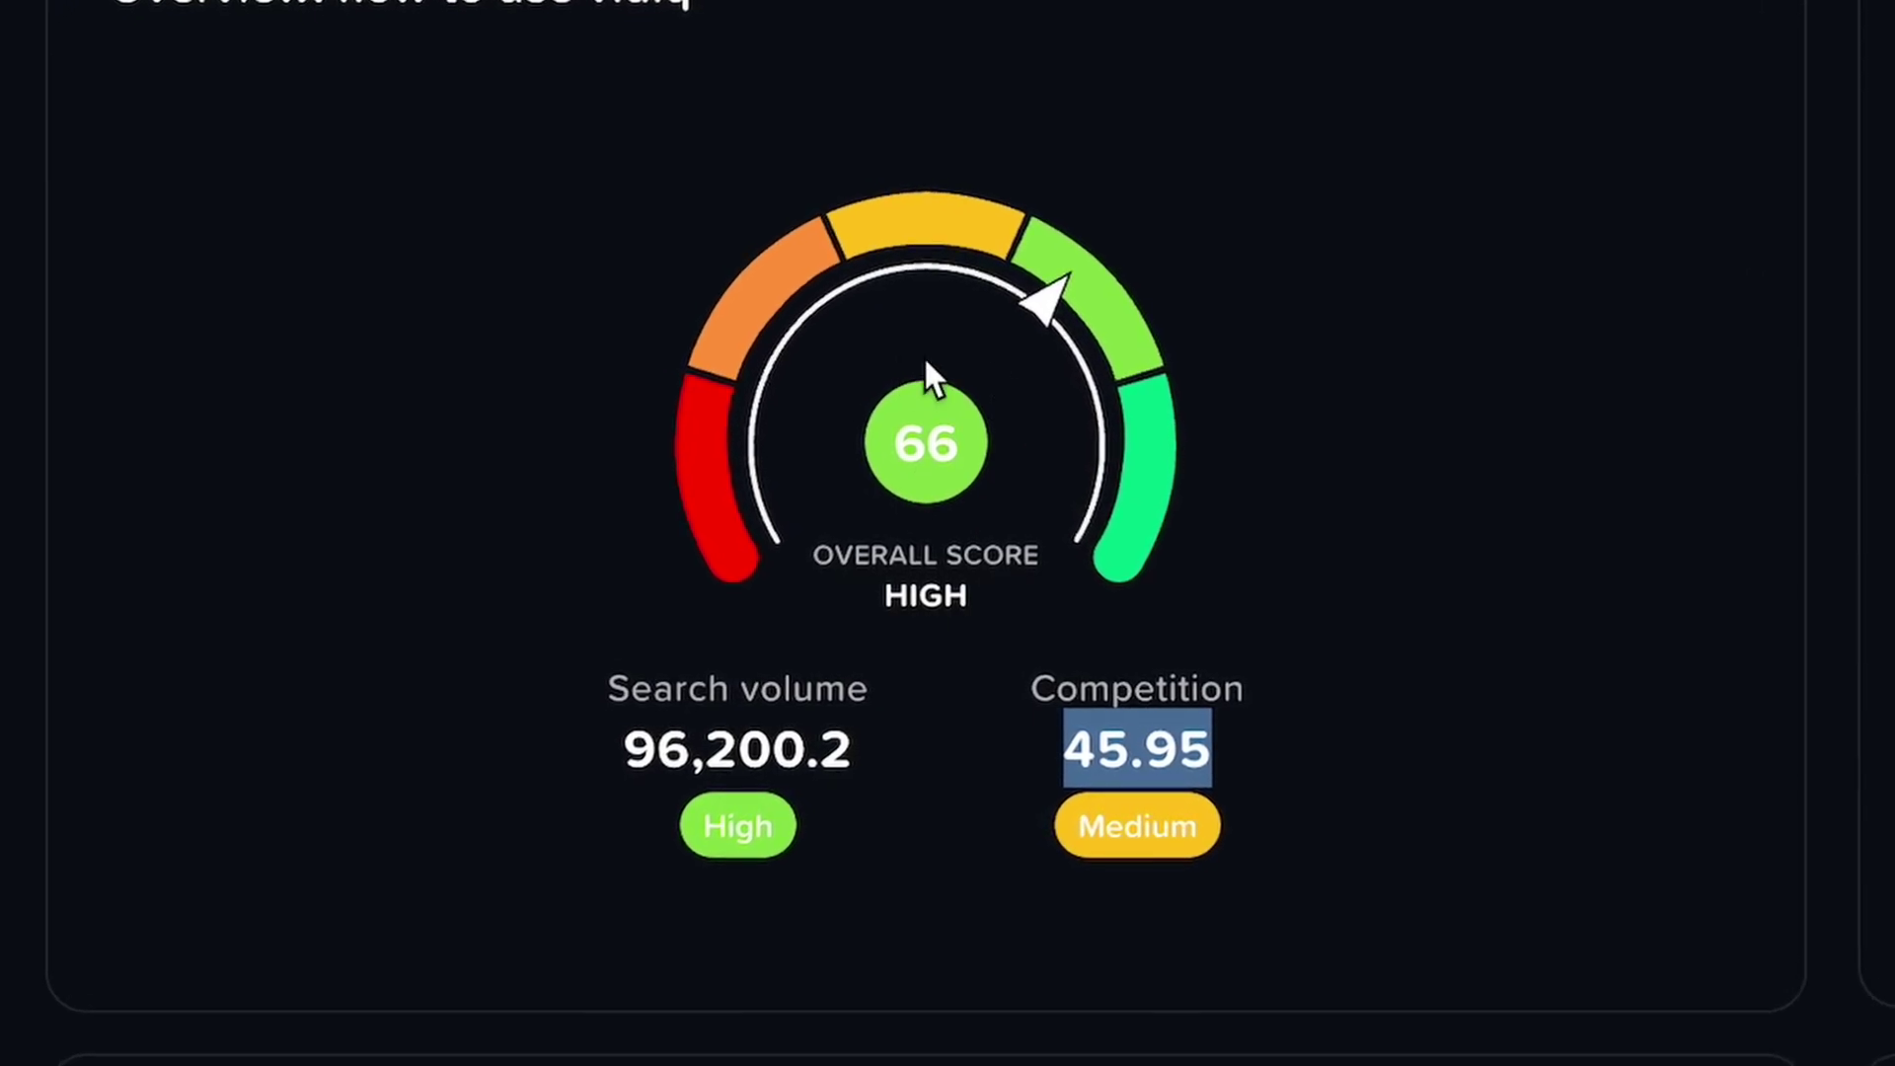
pyautogui.click(399, 496)
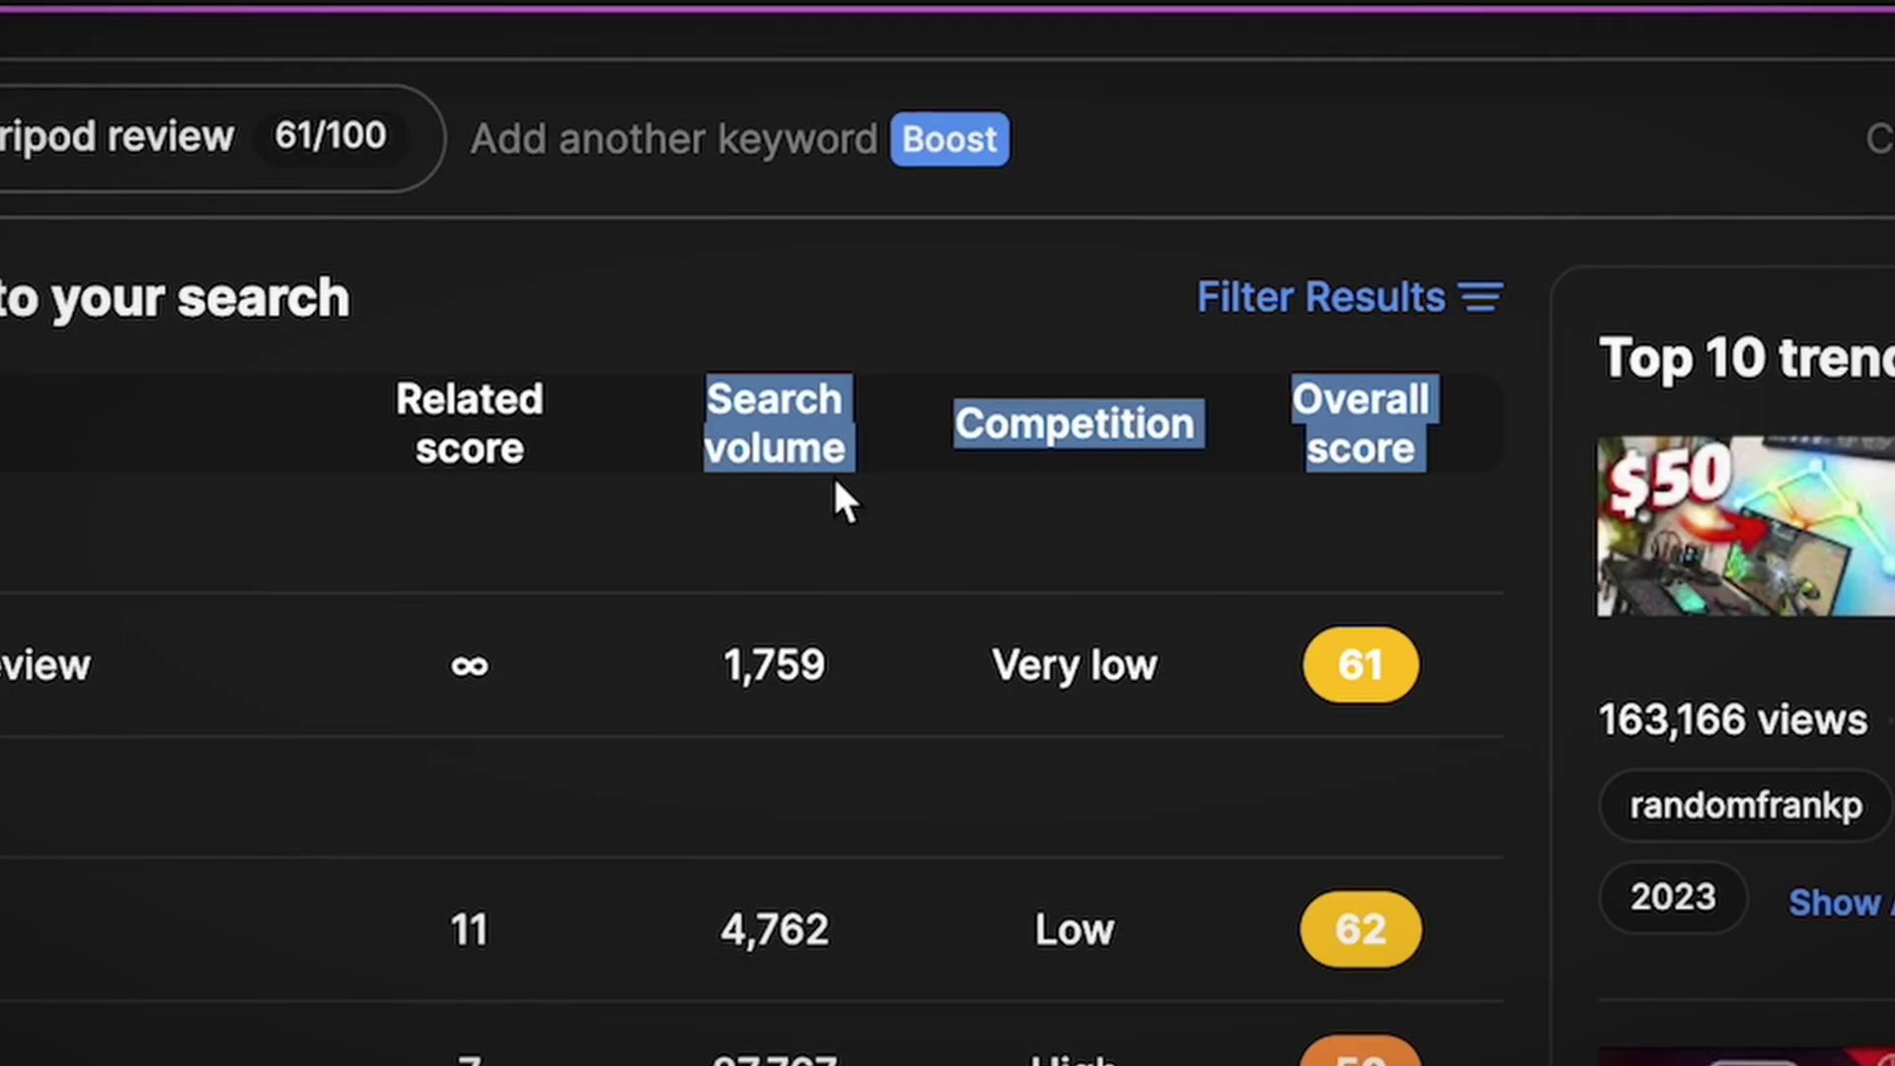
# Step: Deselect the score column headers in the 'manfrotto tripod review' keyword results
pyautogui.click(839, 499)
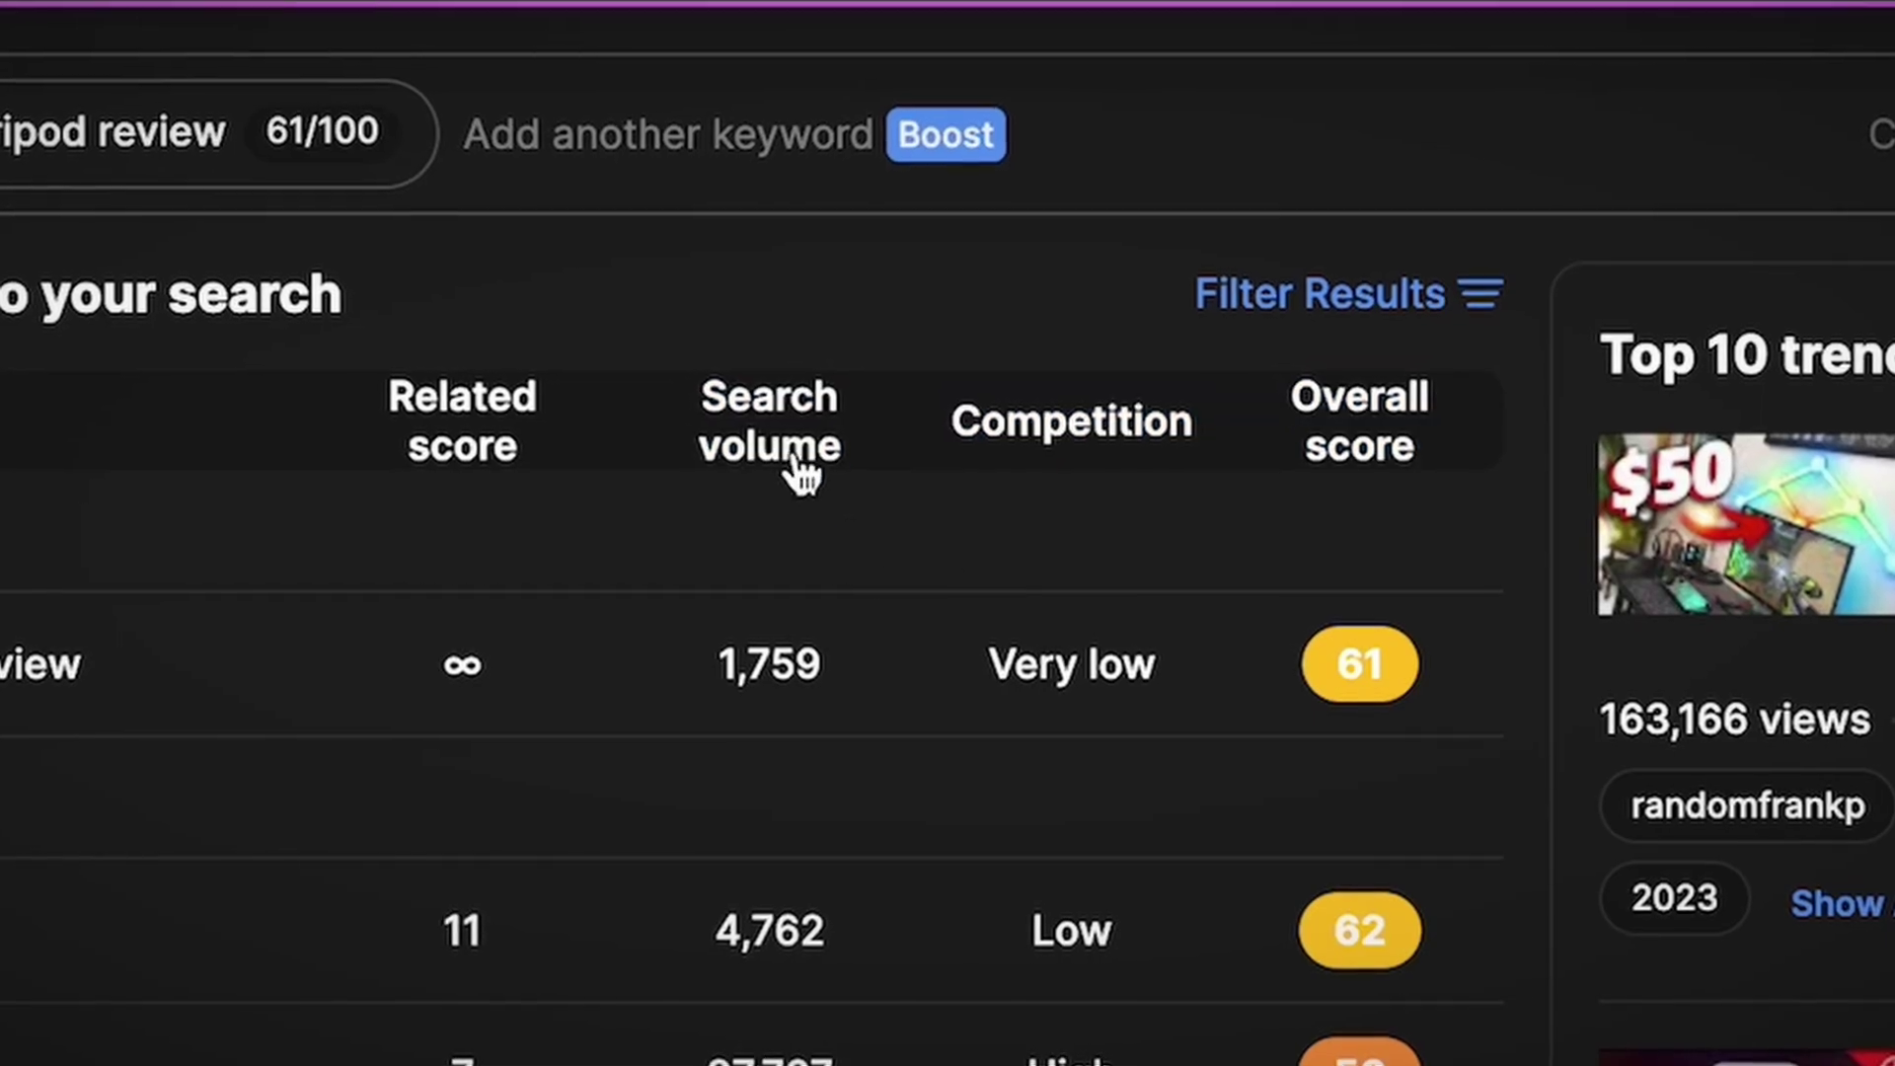